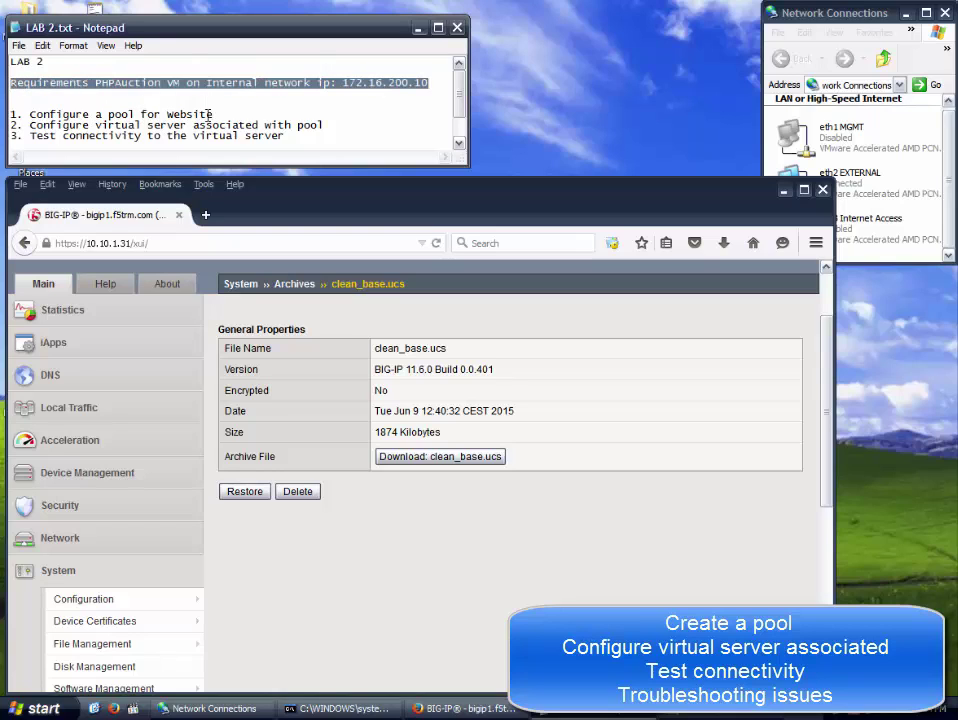
- Start a new local traffic pool named auction_pool and make http its active health monitor
{"action": "left_click_drag", "start_coordinate": [211, 114], "coordinate": [13, 112]}
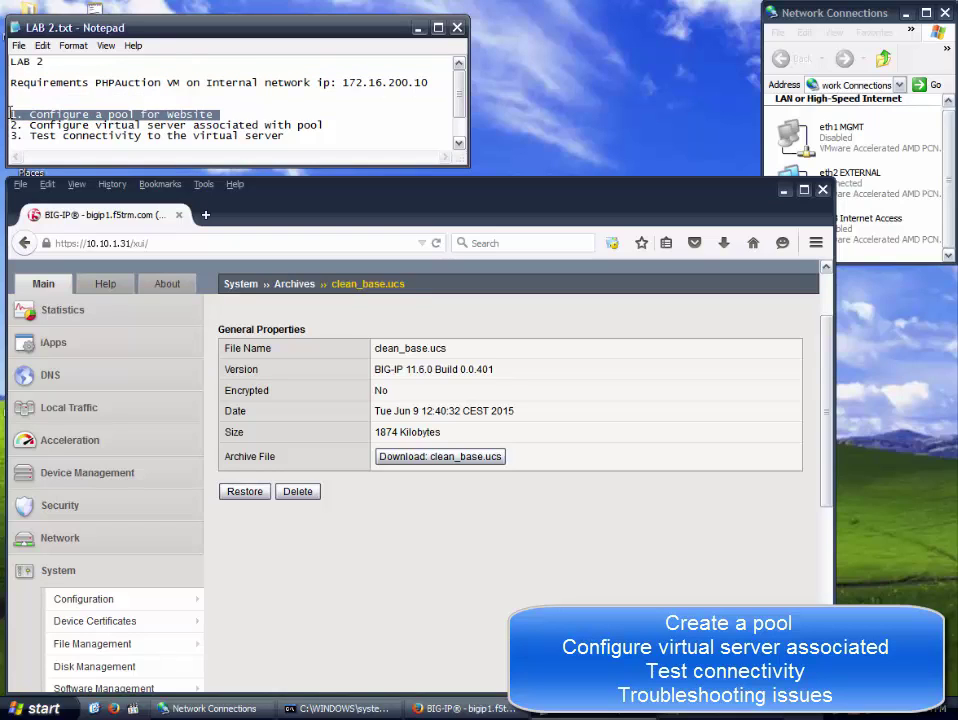
{"action": "left_click", "coordinate": [101, 415]}
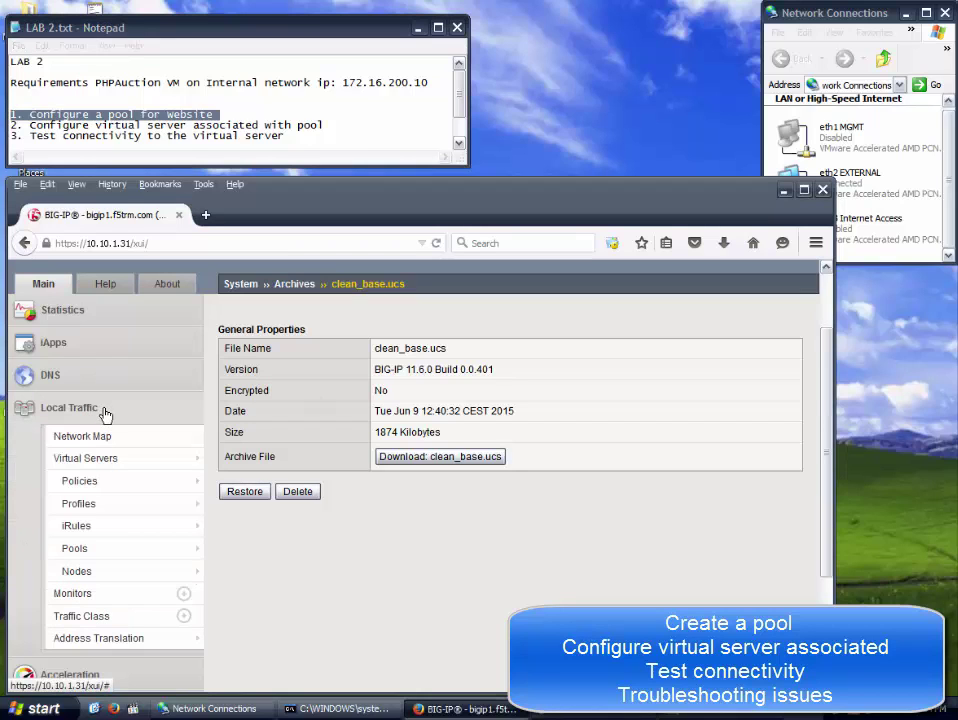
{"action": "left_click", "coordinate": [93, 551]}
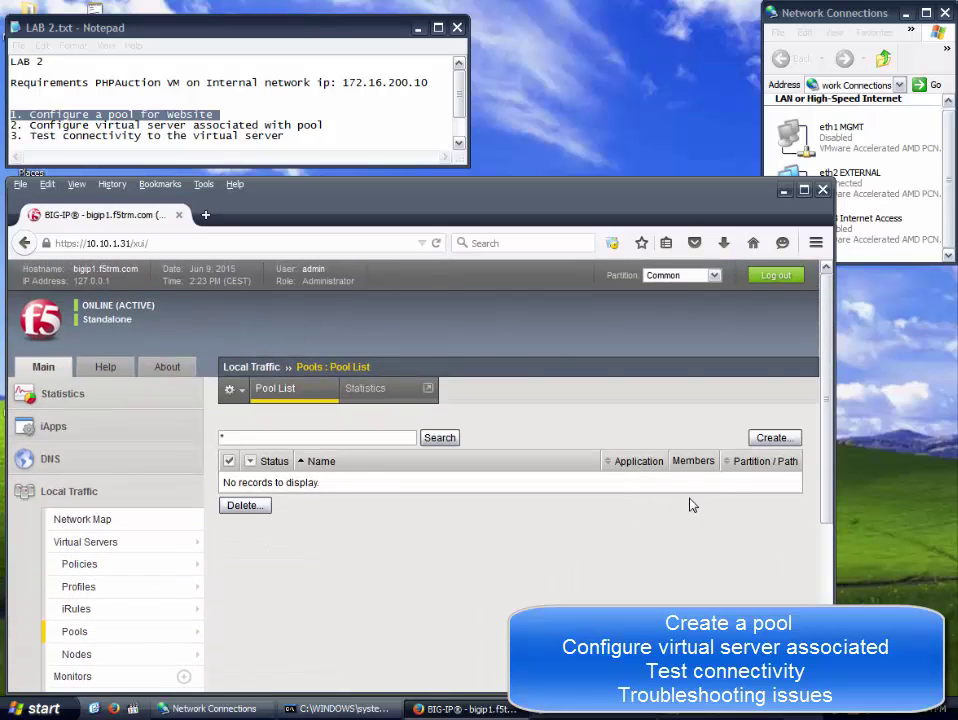
{"action": "left_click", "coordinate": [756, 441]}
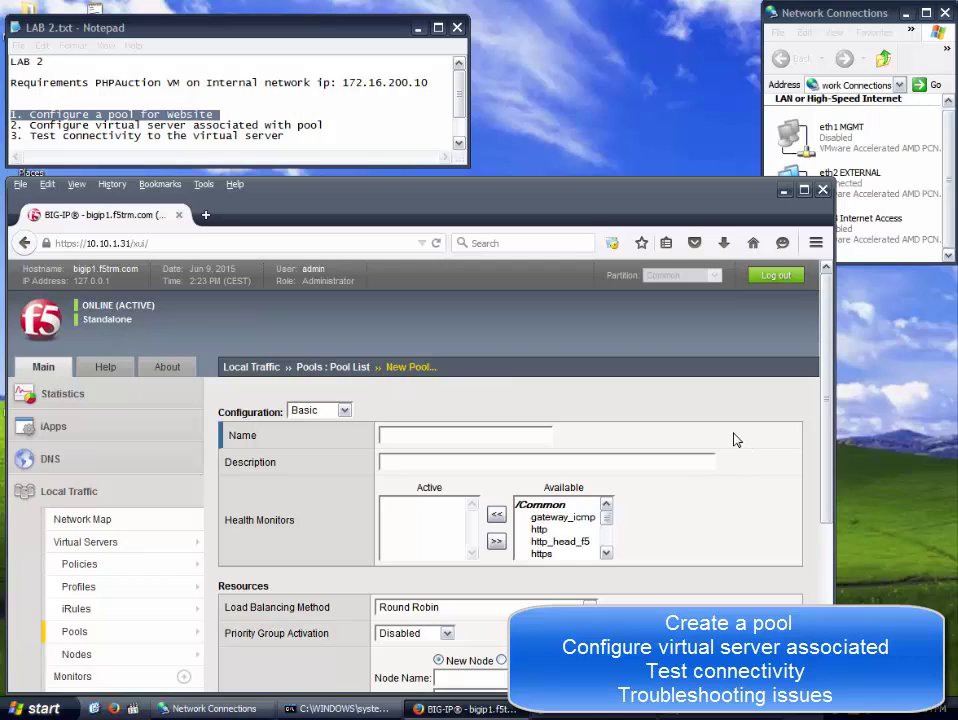
{"action": "scroll", "coordinate": [734, 440], "scroll_direction": "down", "scroll_amount": 2}
{"action": "left_click", "coordinate": [465, 336]}
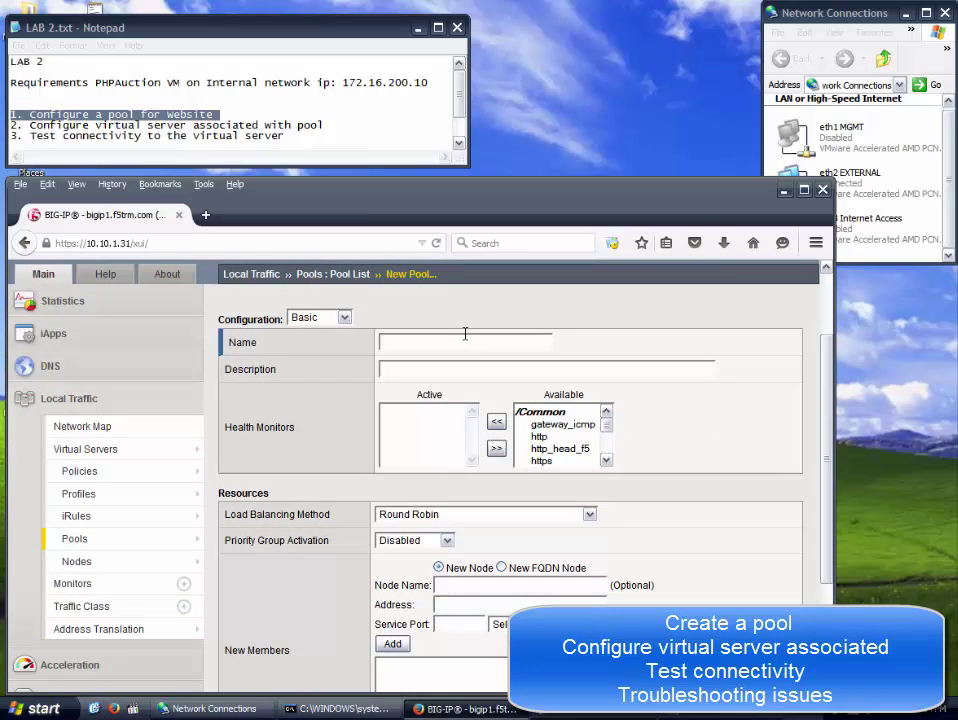
{"action": "type", "text": "auction_pool"}
{"action": "left_click", "coordinate": [546, 438]}
{"action": "double_click", "coordinate": [546, 438]}
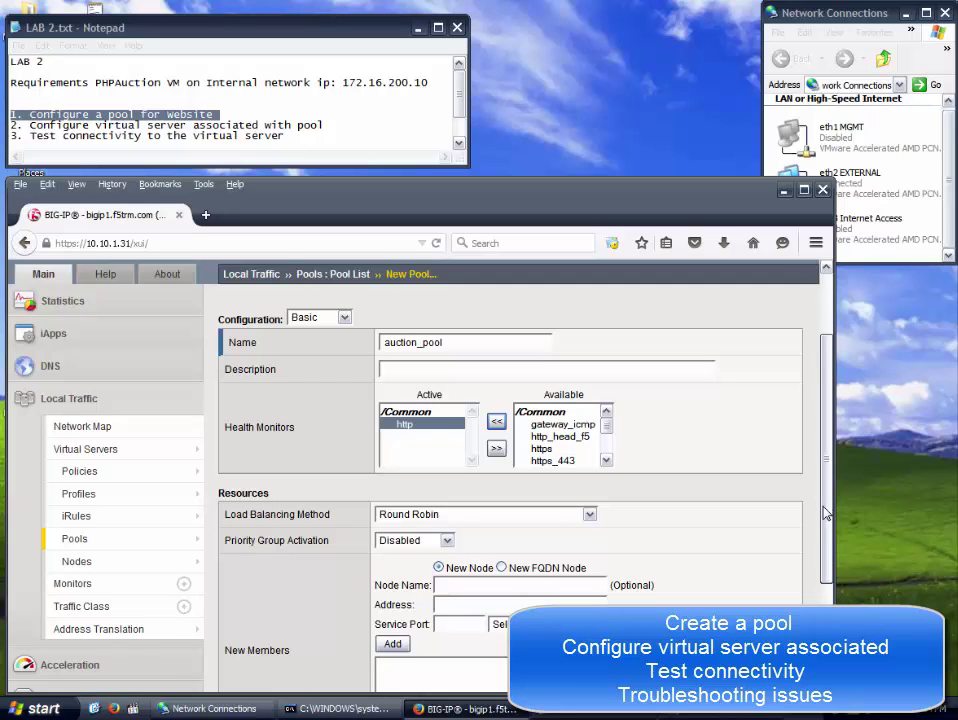
- Add the new node 172.16.200.10 with the HTTP service port as a pool member and finish creating the pool
{"action": "left_click_drag", "start_coordinate": [826, 512], "coordinate": [817, 604]}
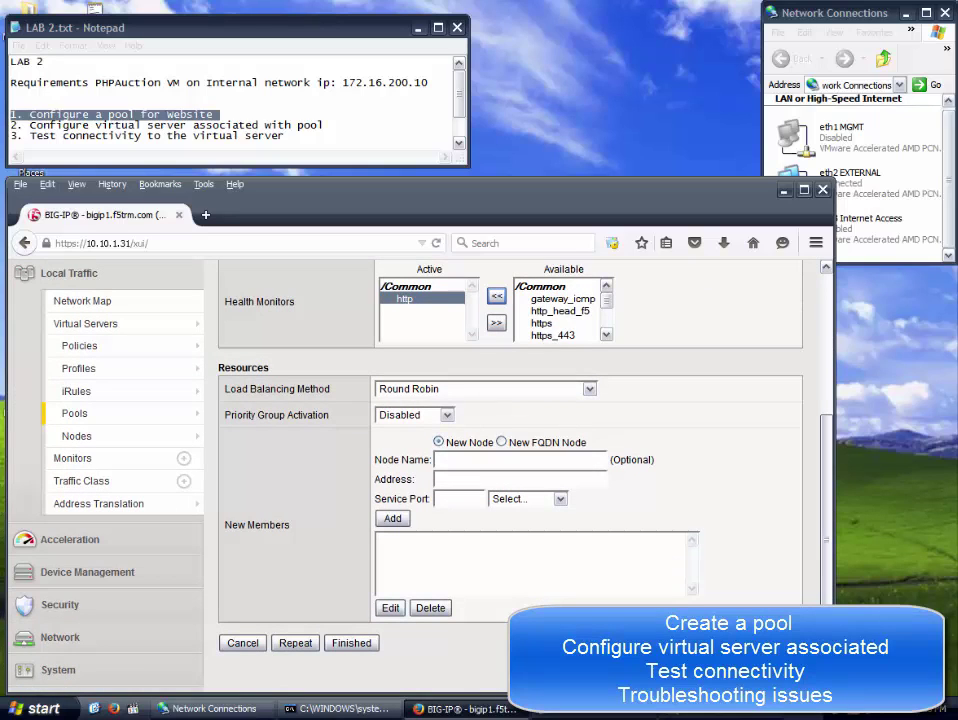
{"action": "left_click", "coordinate": [457, 477]}
{"action": "type", "text": "172.16.200.1"}
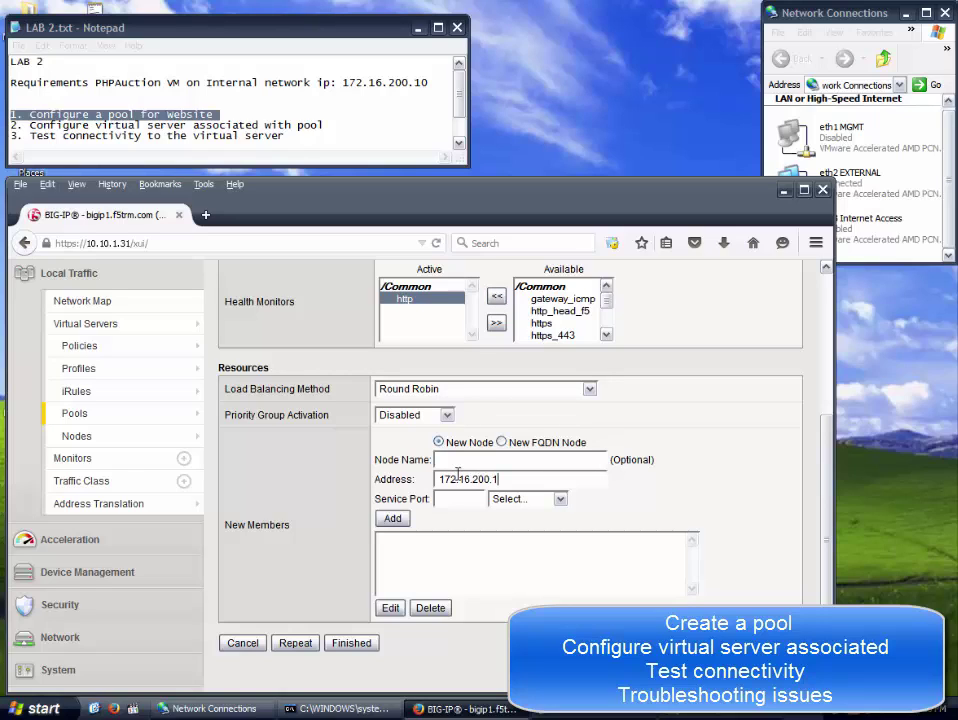
{"action": "type", "text": "0"}
{"action": "left_click", "coordinate": [514, 502]}
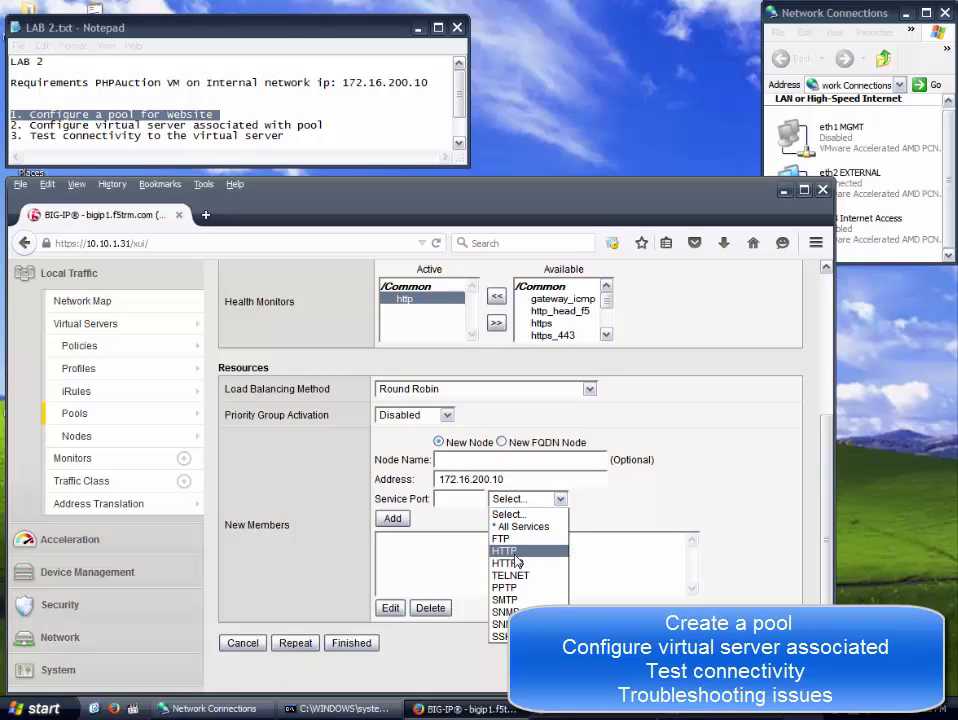
{"action": "left_click", "coordinate": [505, 551]}
{"action": "left_click", "coordinate": [406, 519]}
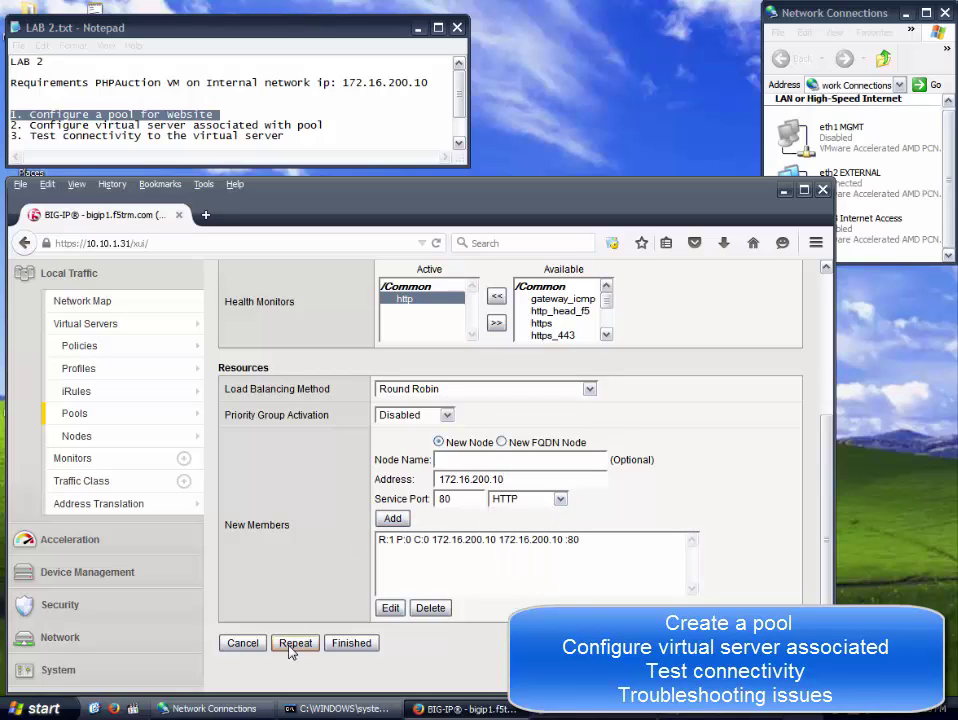
{"action": "left_click", "coordinate": [371, 648]}
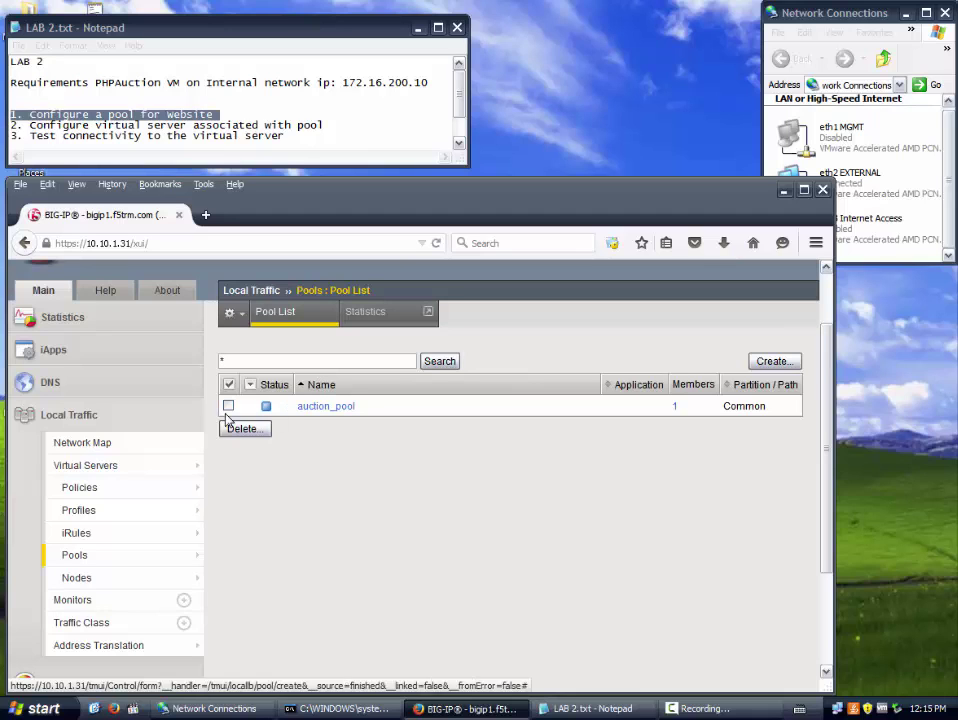
- Start a new virtual server named vs_unsecured with destination address 10.10.1.10 and service port HTTP
{"action": "mouse_move", "coordinate": [169, 465]}
{"action": "left_click", "coordinate": [232, 465]}
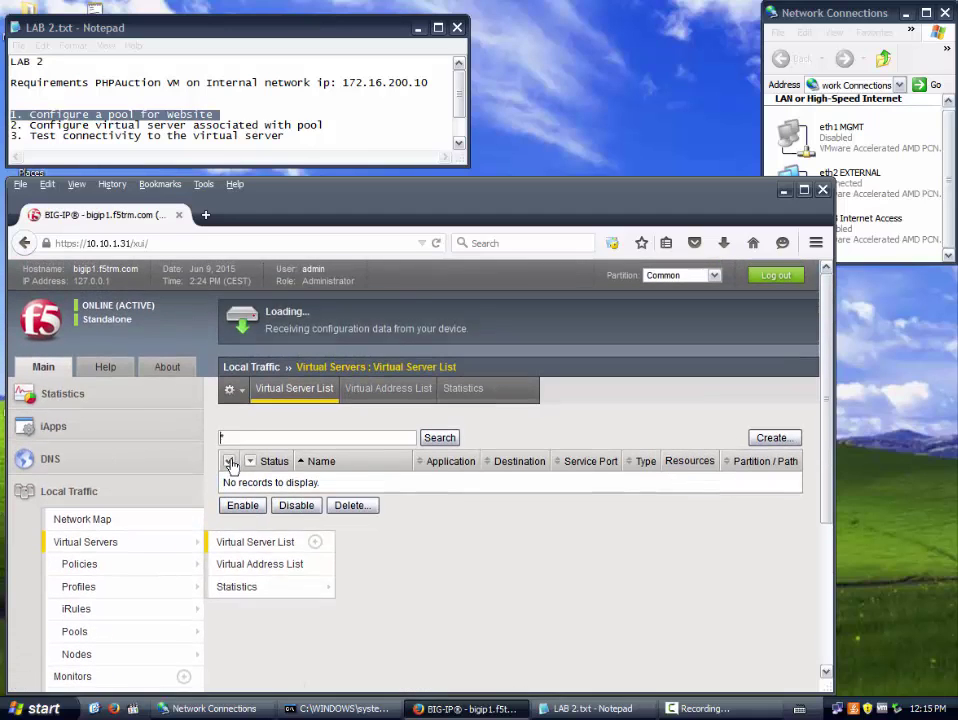
{"action": "left_click", "coordinate": [763, 442]}
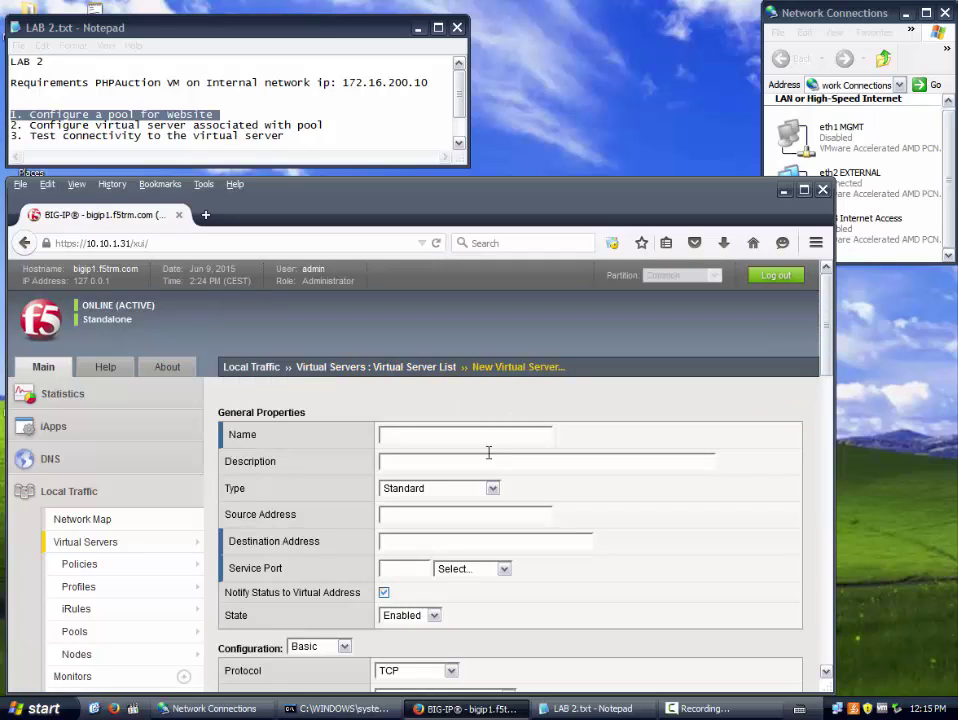
{"action": "type", "text": "vs_unsecured"}
{"action": "left_click", "coordinate": [398, 541]}
{"action": "type", "text": "10.10"}
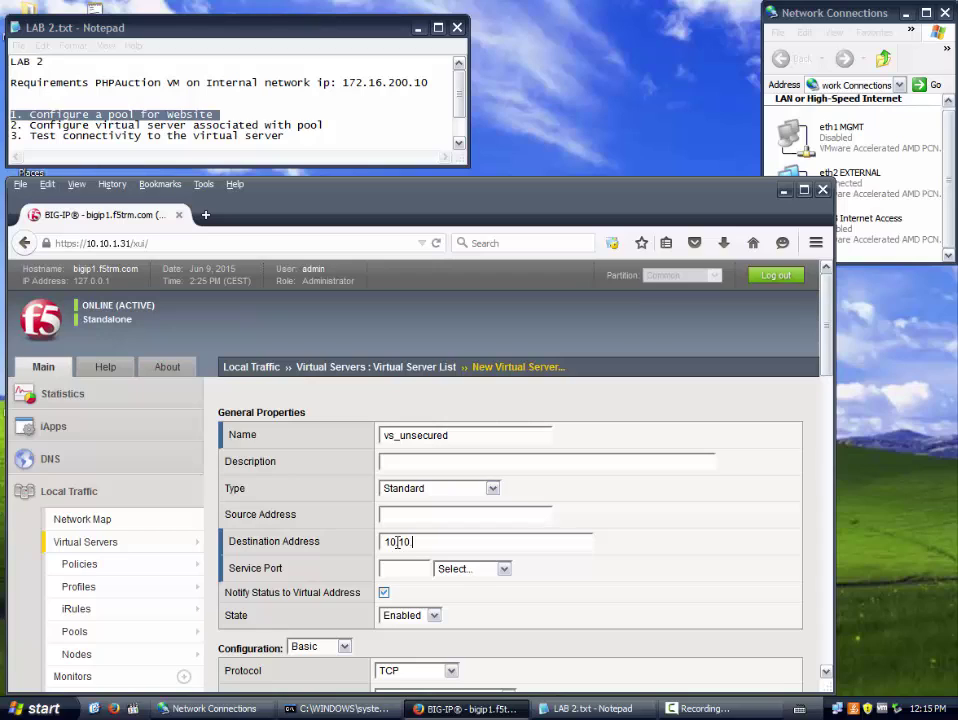
{"action": "type", "text": ".1.10"}
{"action": "left_click", "coordinate": [460, 571]}
{"action": "left_click", "coordinate": [450, 443]}
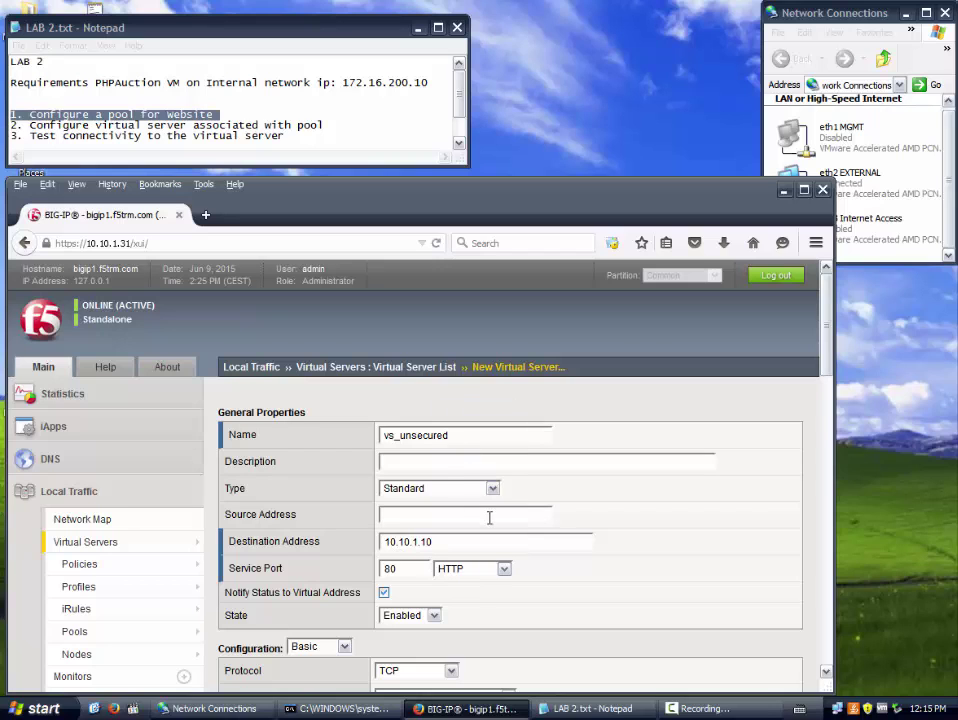
- Assign auction_pool as the virtual server's default pool and finish creating the virtual server
{"action": "scroll", "coordinate": [490, 520], "scroll_direction": "down", "scroll_amount": 2}
{"action": "scroll", "coordinate": [490, 525], "scroll_direction": "down", "scroll_amount": 2}
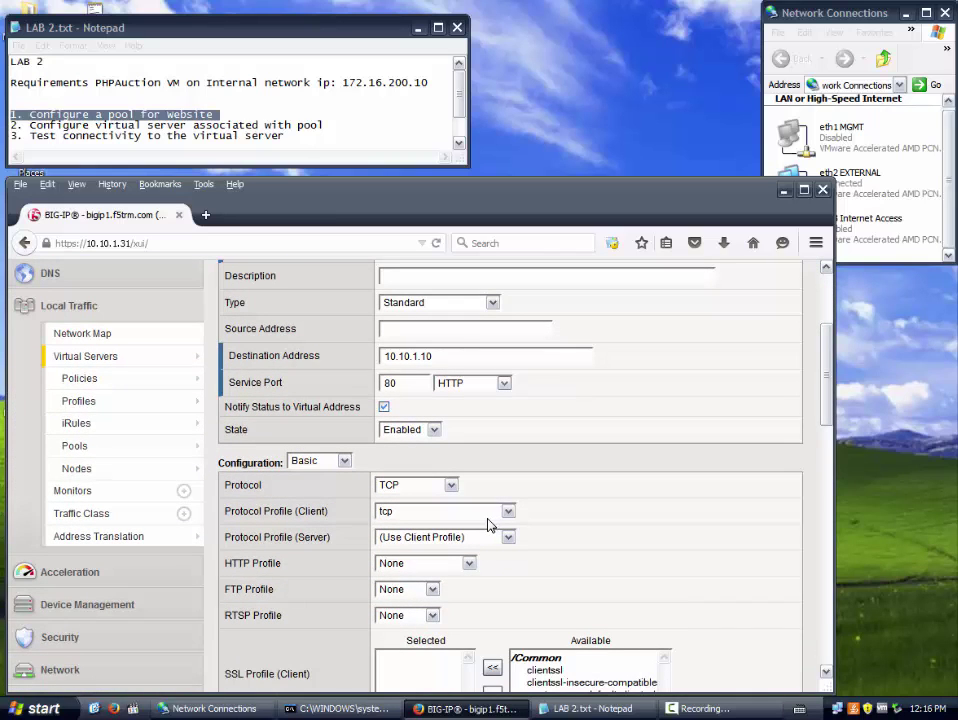
{"action": "scroll", "coordinate": [490, 525], "scroll_direction": "down", "scroll_amount": 2}
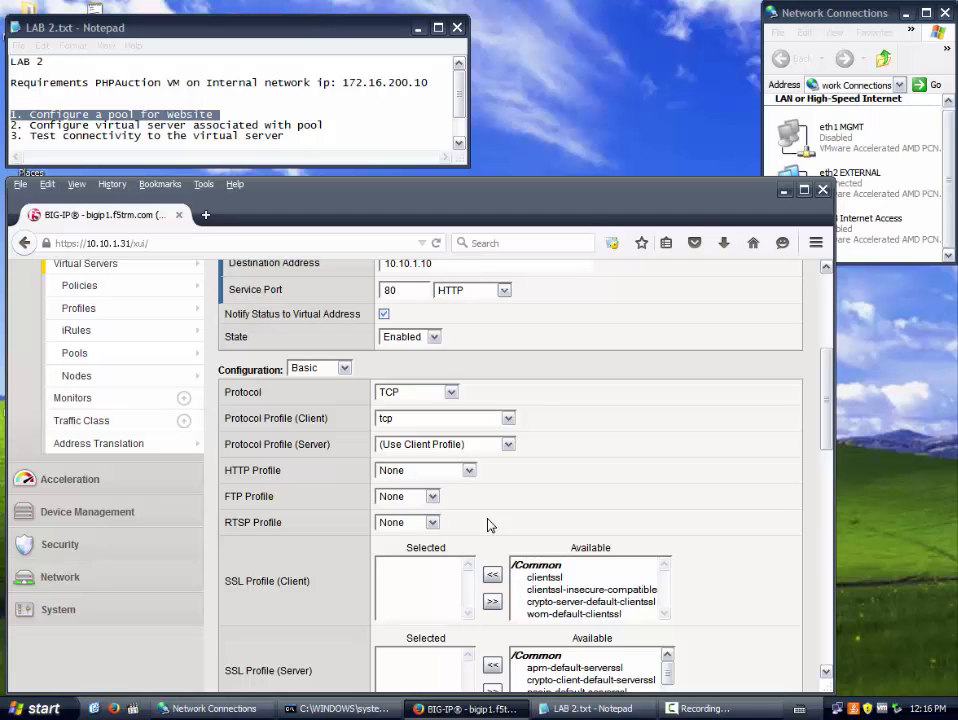
{"action": "scroll", "coordinate": [490, 525], "scroll_direction": "down", "scroll_amount": 4}
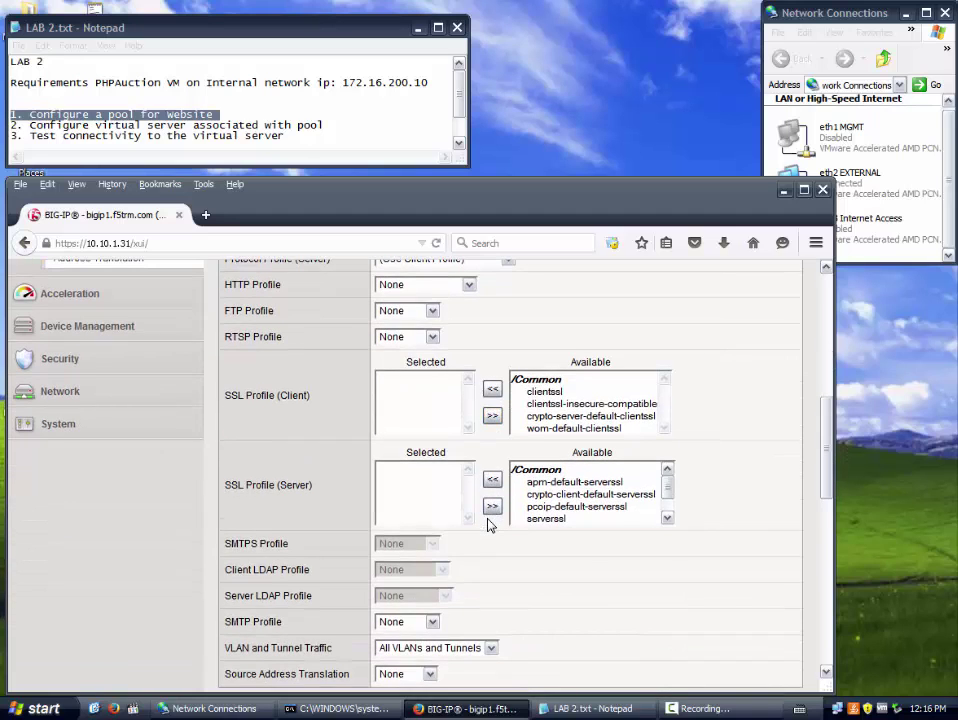
{"action": "scroll", "coordinate": [490, 525], "scroll_direction": "down", "scroll_amount": 4}
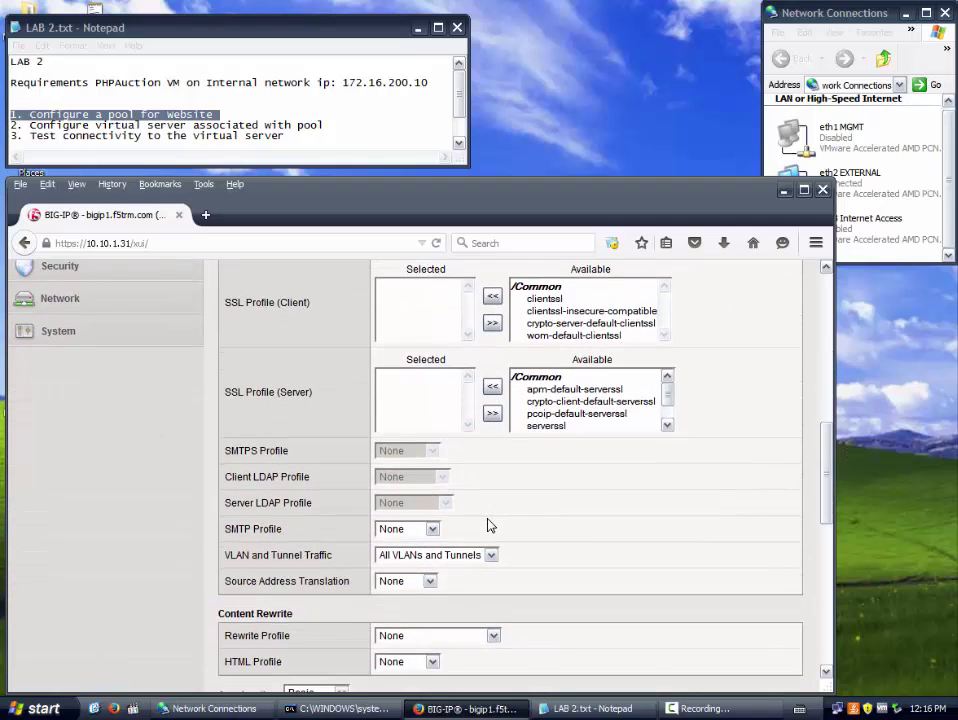
{"action": "scroll", "coordinate": [490, 525], "scroll_direction": "down", "scroll_amount": 5}
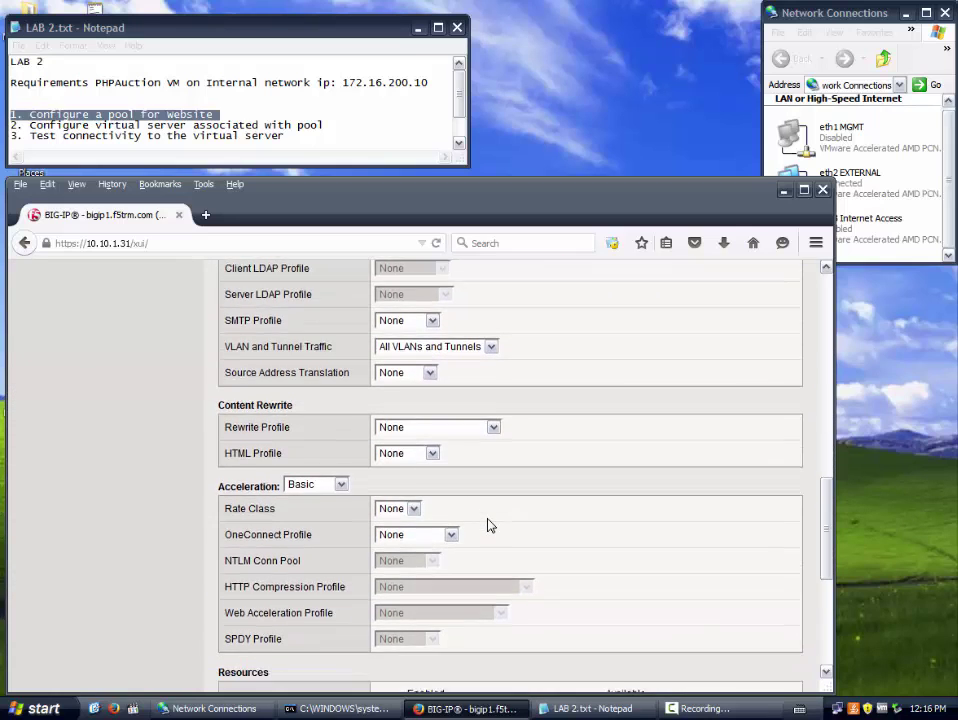
{"action": "scroll", "coordinate": [490, 525], "scroll_direction": "down", "scroll_amount": 3}
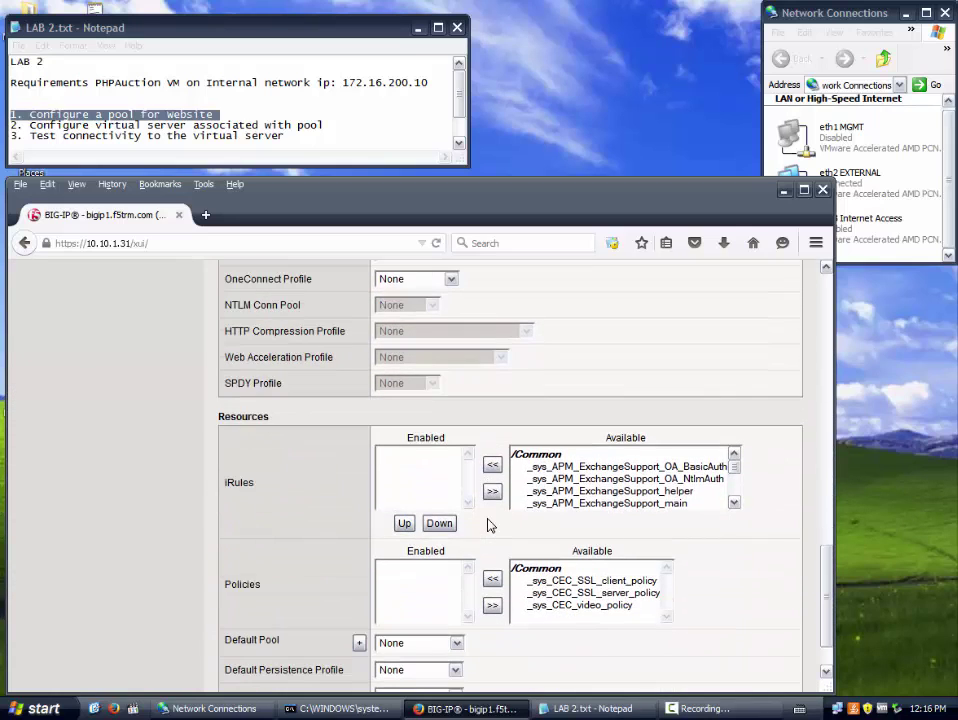
{"action": "scroll", "coordinate": [488, 525], "scroll_direction": "down", "scroll_amount": 2}
{"action": "left_click", "coordinate": [430, 581]}
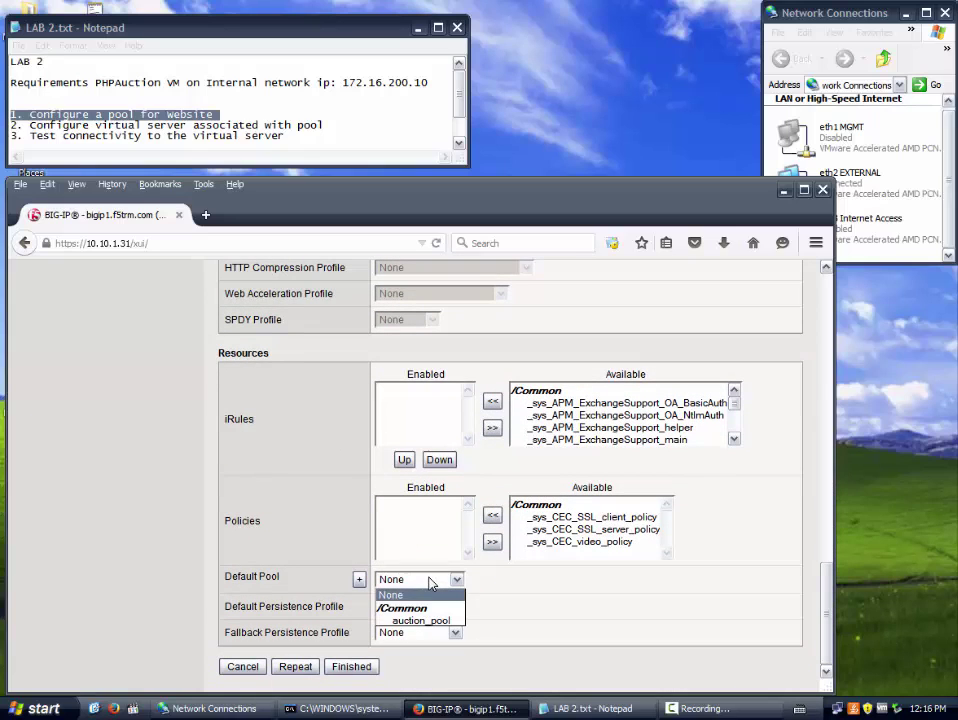
{"action": "left_click", "coordinate": [424, 621]}
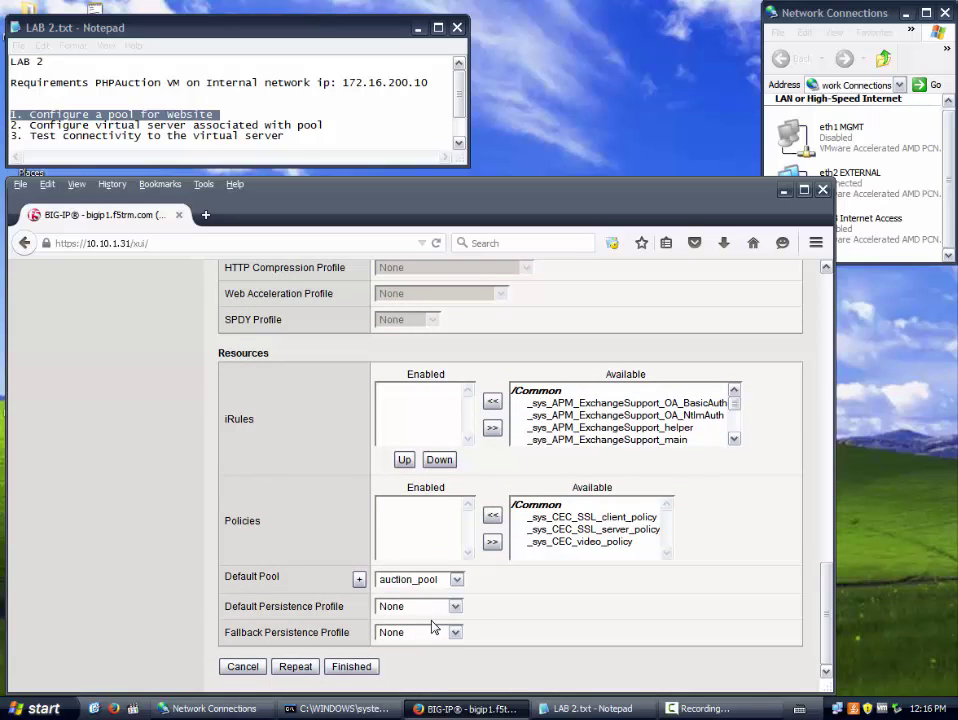
{"action": "left_click", "coordinate": [362, 672]}
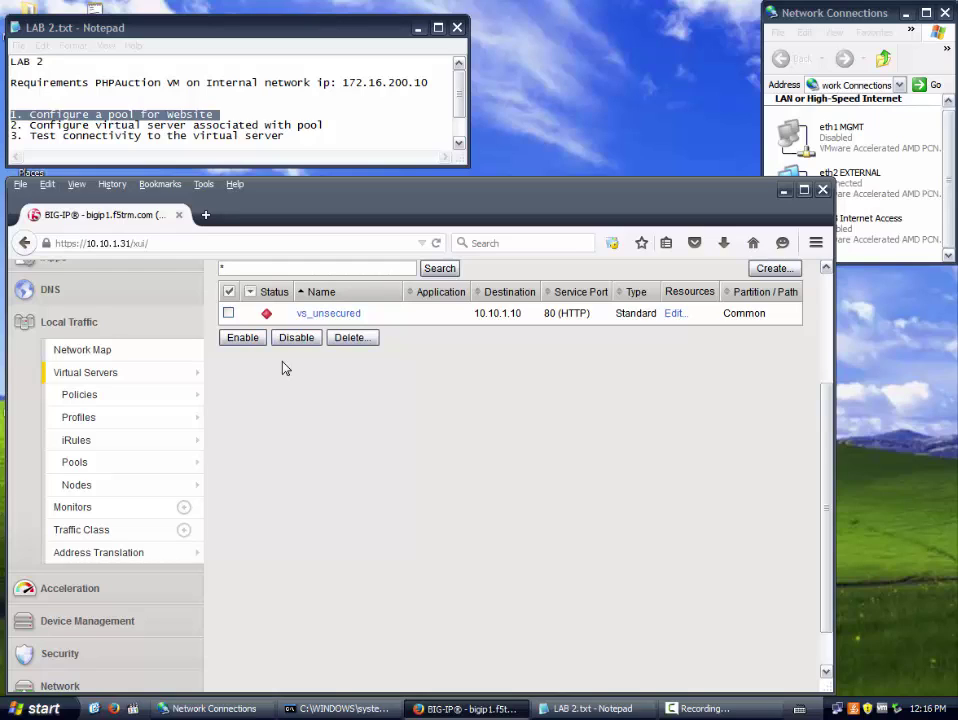
{"action": "mouse_move", "coordinate": [141, 378]}
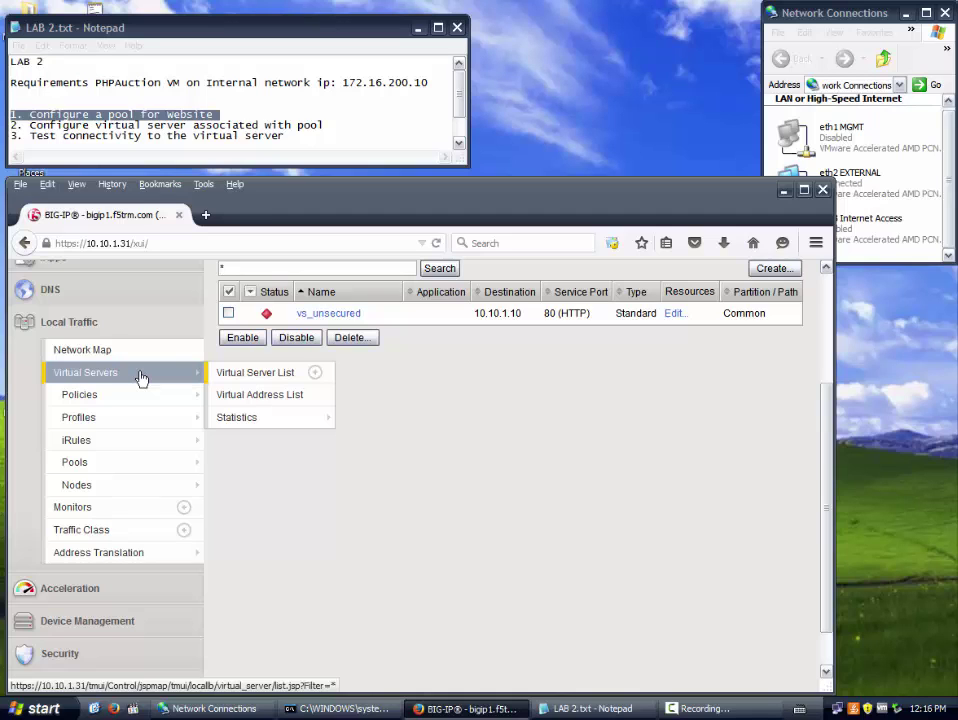
{"action": "scroll", "coordinate": [141, 378], "scroll_direction": "up", "scroll_amount": 3}
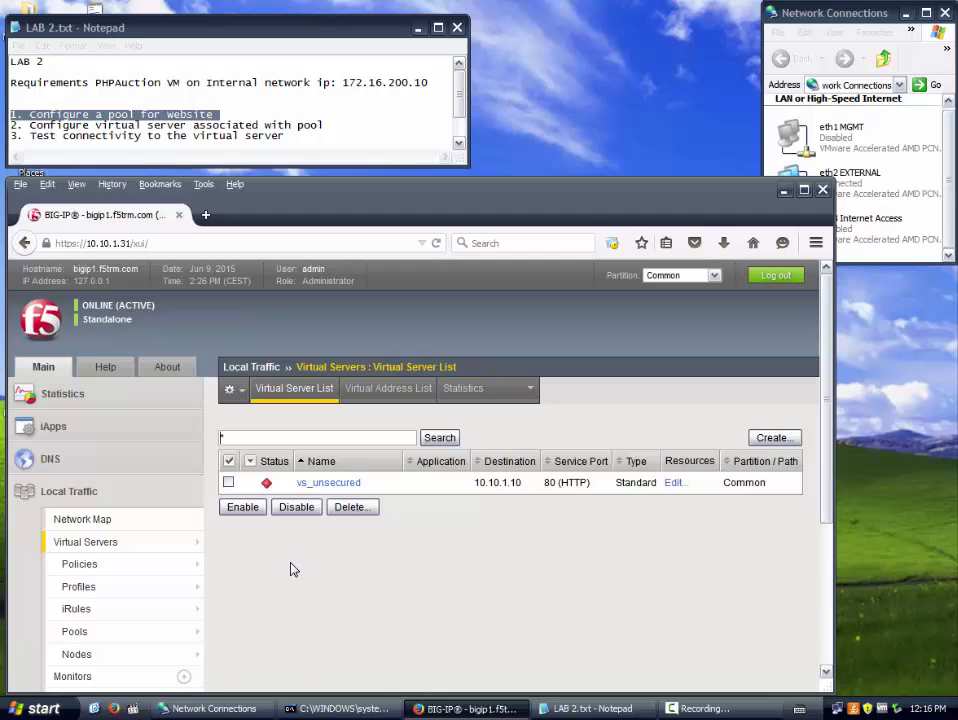
{"action": "scroll", "coordinate": [291, 569], "scroll_direction": "down", "scroll_amount": 2}
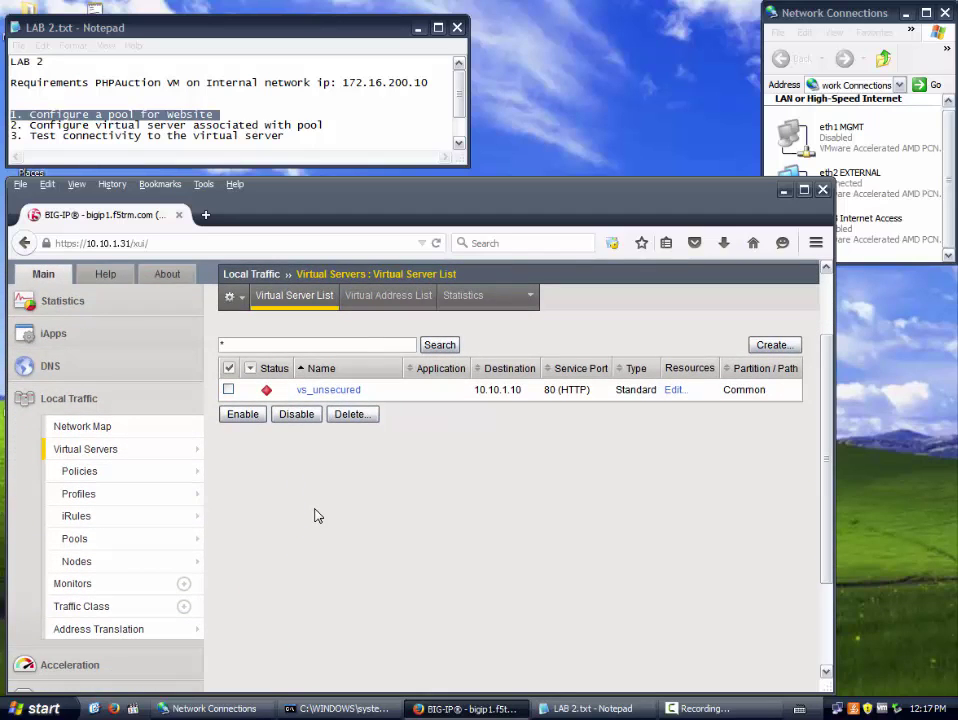
{"action": "scroll", "coordinate": [316, 512], "scroll_direction": "up", "scroll_amount": 2}
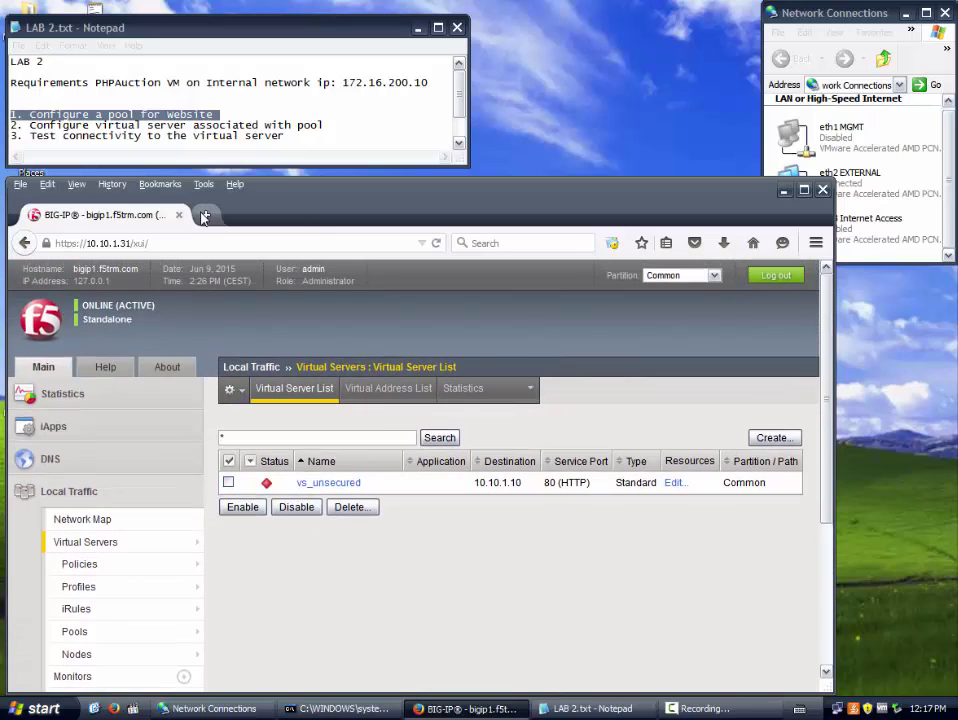
- Test connectivity to the virtual server by loading 10.10.1.10 in a new browser tab
{"action": "left_click", "coordinate": [203, 216]}
{"action": "type", "text": "10."}
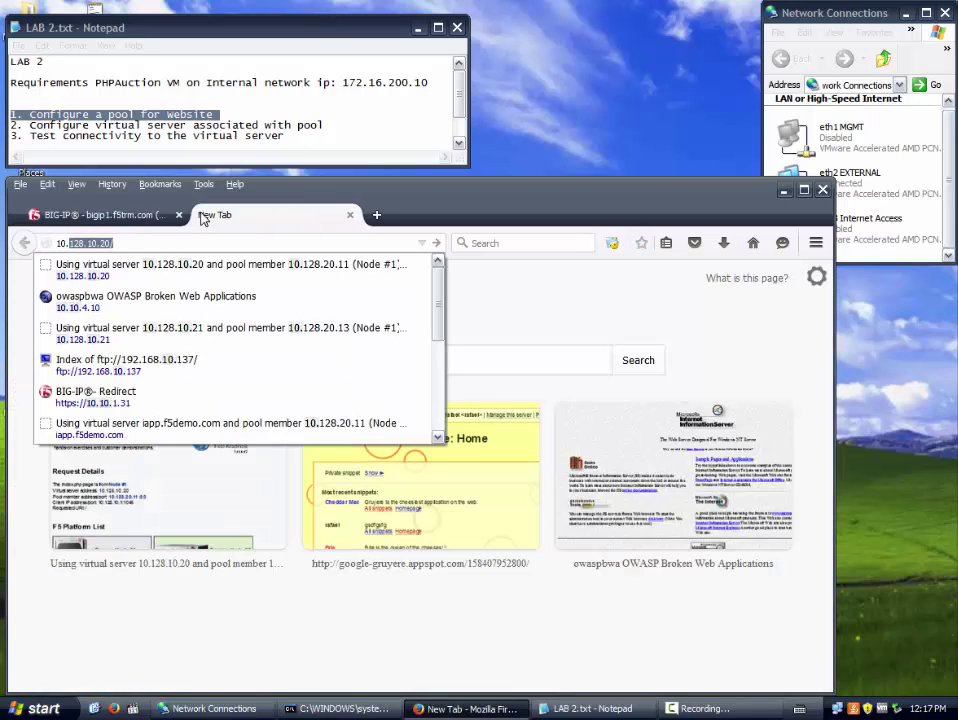
{"action": "type", "text": "10.1"}
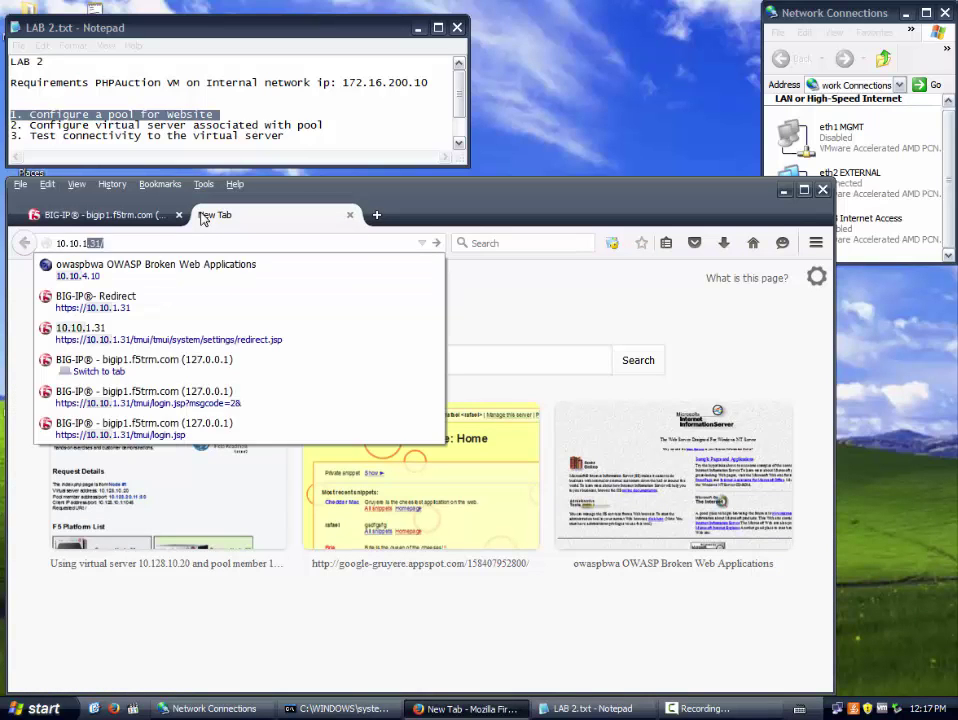
{"action": "type", "text": ".10"}
{"action": "key", "text": "Return"}
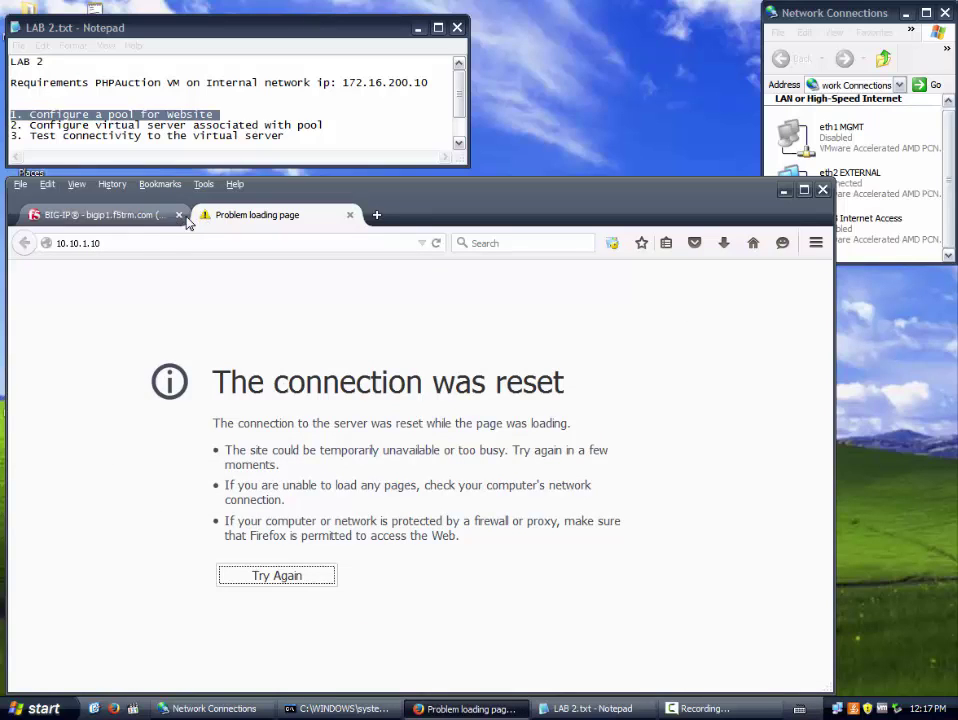
- Return to the BIG-IP configuration page and inspect the properties and availability of the vs_unsecured virtual server
{"action": "left_click", "coordinate": [114, 219]}
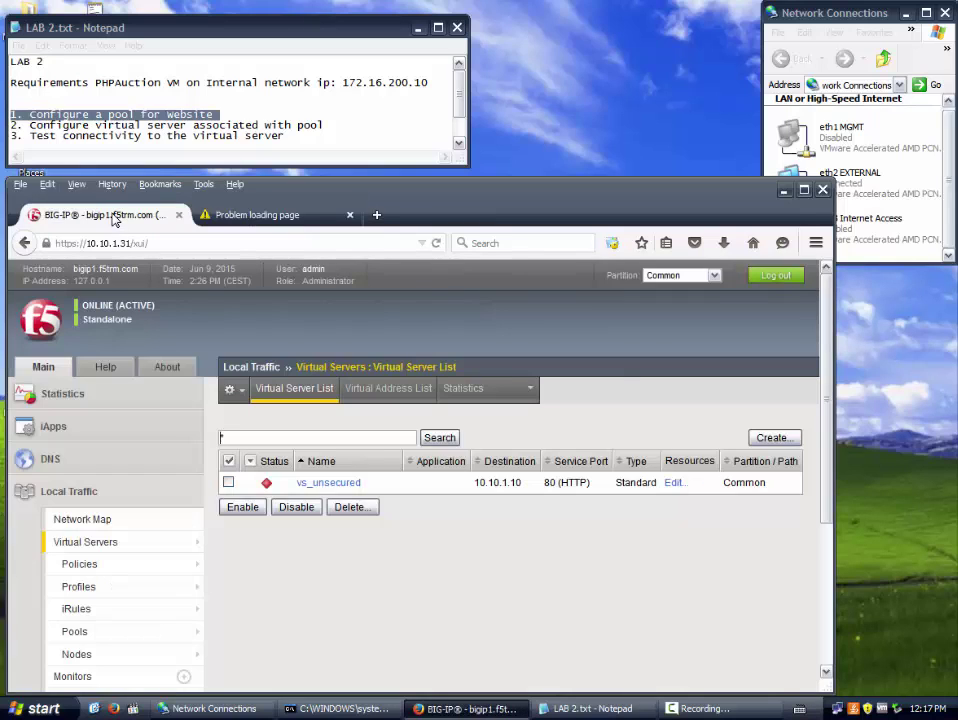
{"action": "left_click", "coordinate": [340, 486]}
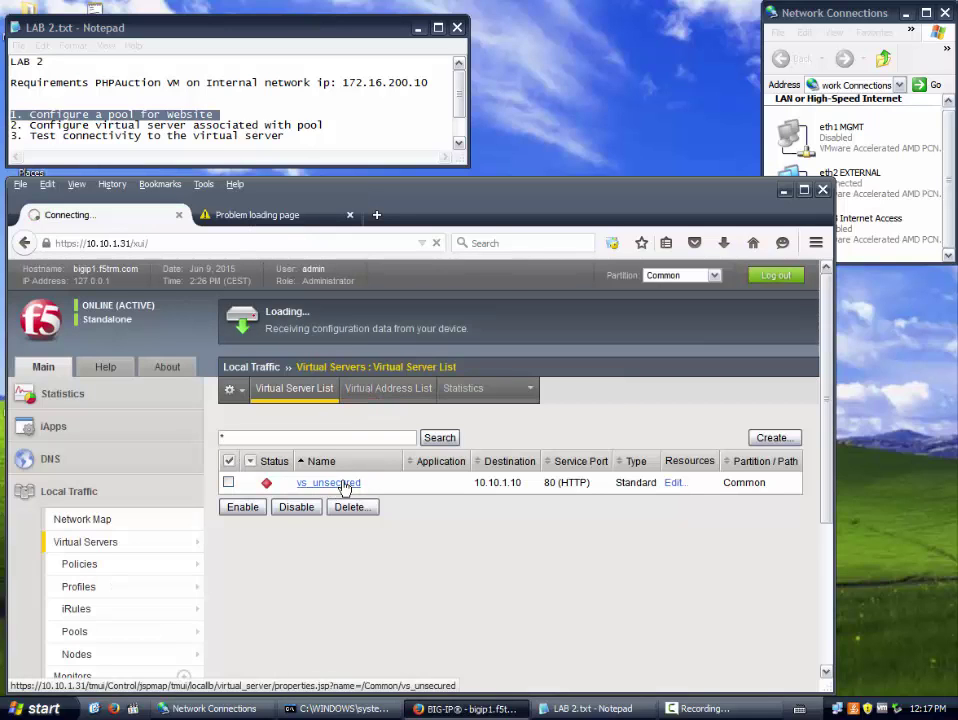
{"action": "left_click", "coordinate": [510, 497]}
{"action": "scroll", "coordinate": [510, 497], "scroll_direction": "down", "scroll_amount": 2}
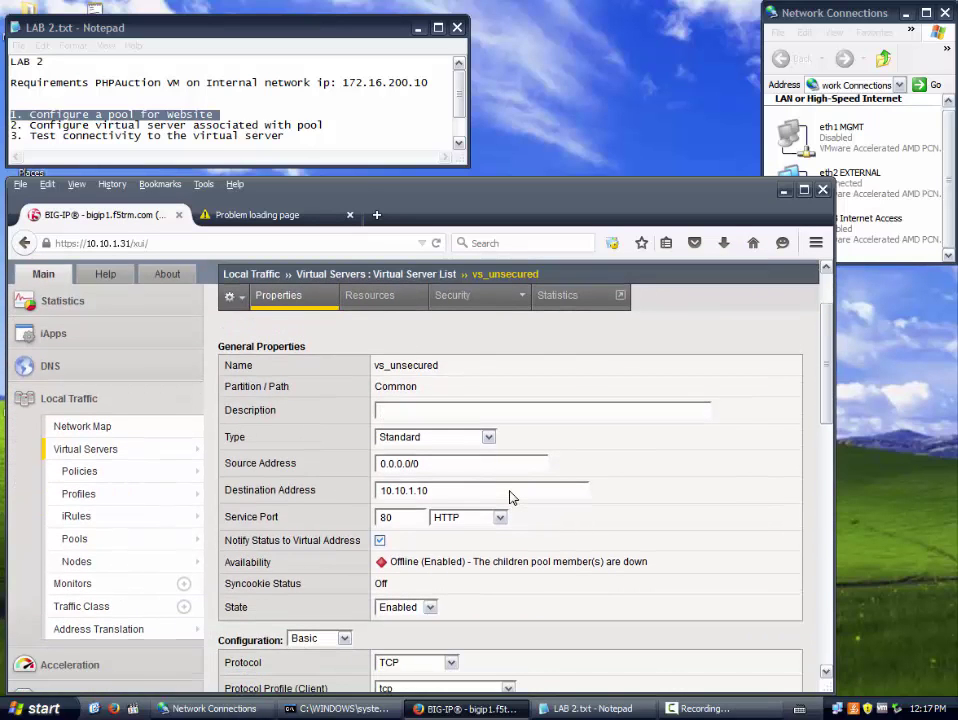
{"action": "scroll", "coordinate": [510, 497], "scroll_direction": "down", "scroll_amount": 2}
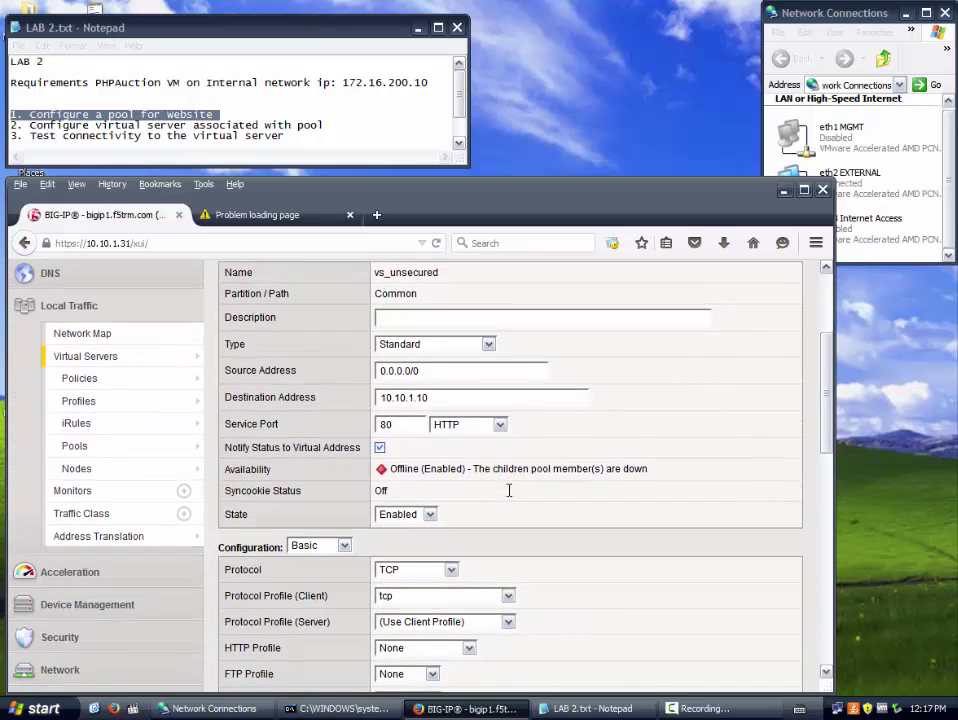
- Open auction_pool from the pool list and examine its properties, health monitors and current members
{"action": "scroll", "coordinate": [509, 490], "scroll_direction": "up", "scroll_amount": 4}
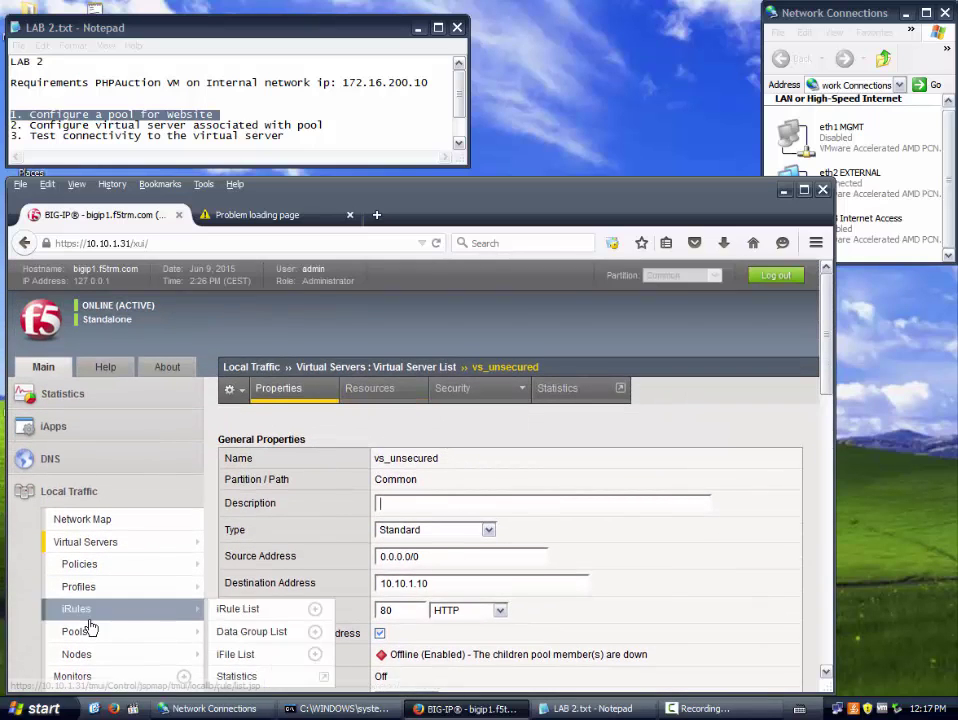
{"action": "scroll", "coordinate": [100, 620], "scroll_direction": "down", "scroll_amount": 2}
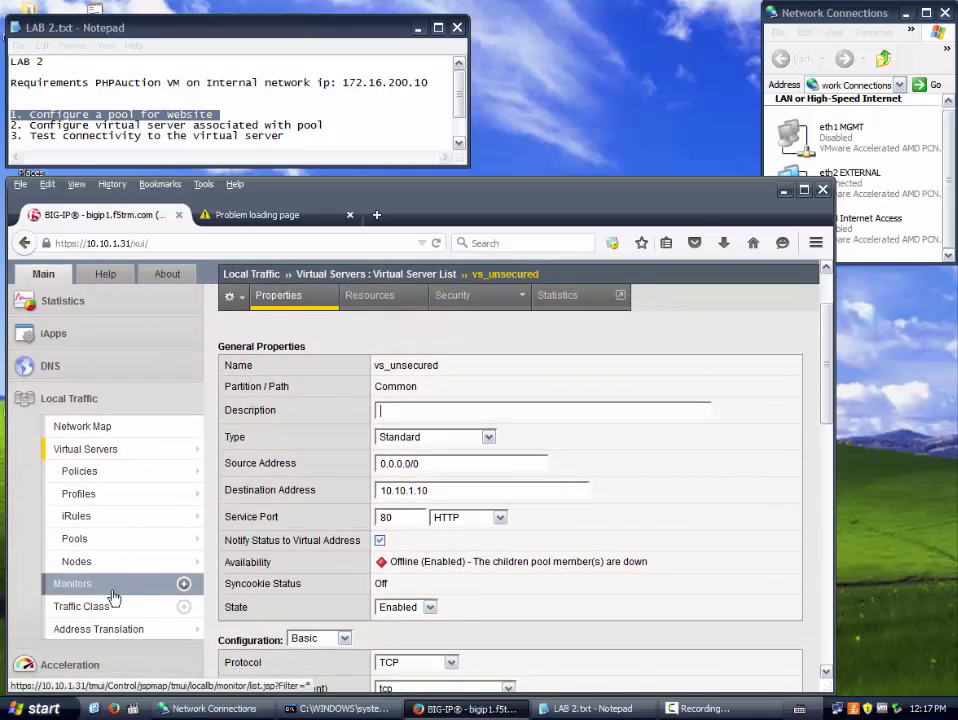
{"action": "left_click", "coordinate": [120, 544]}
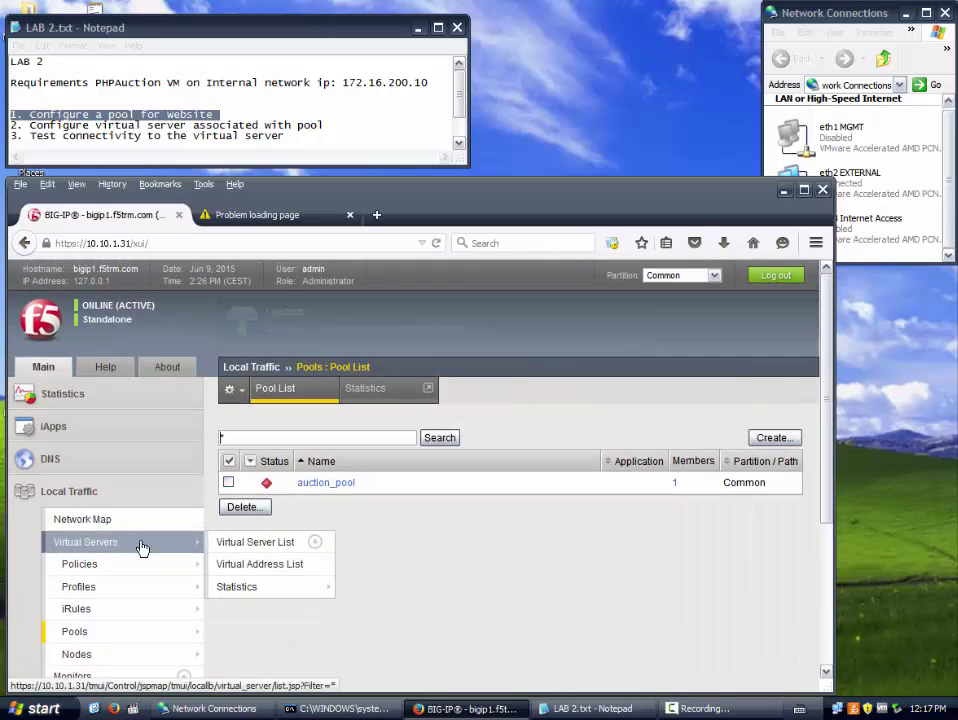
{"action": "left_click", "coordinate": [330, 483]}
{"action": "scroll", "coordinate": [350, 497], "scroll_direction": "down", "scroll_amount": 2}
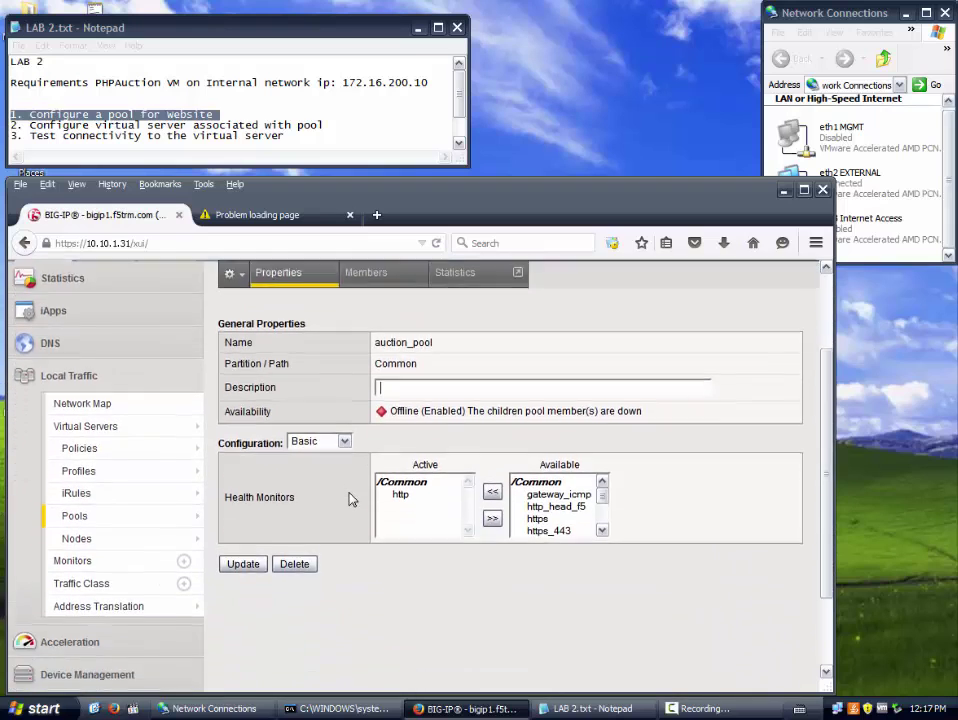
{"action": "scroll", "coordinate": [351, 498], "scroll_direction": "down", "scroll_amount": 1}
{"action": "scroll", "coordinate": [351, 498], "scroll_direction": "up", "scroll_amount": 4}
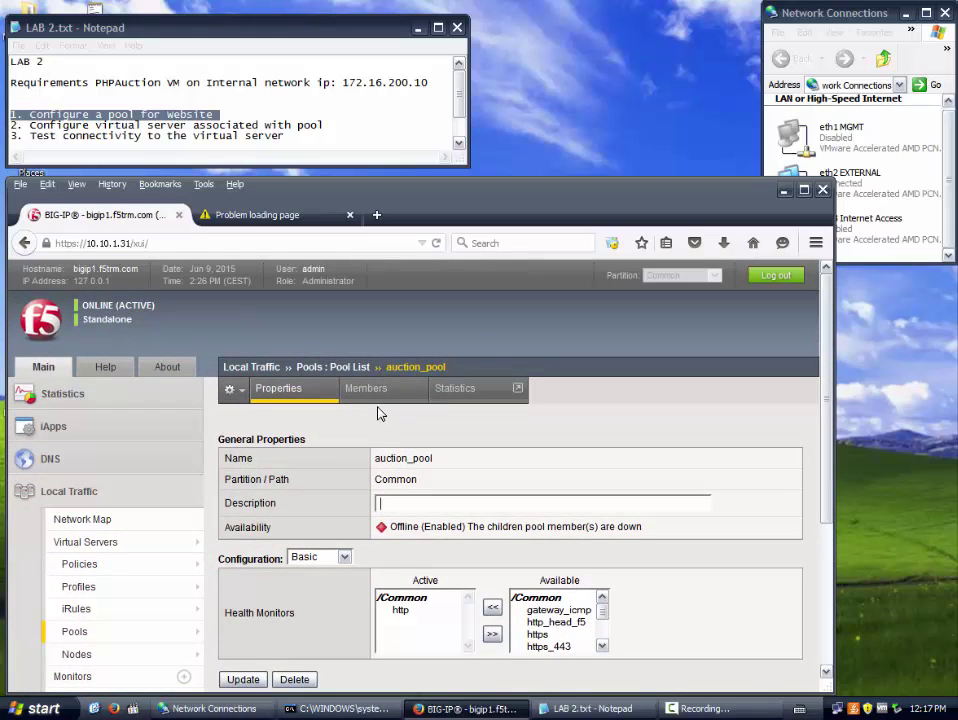
{"action": "left_click", "coordinate": [370, 392]}
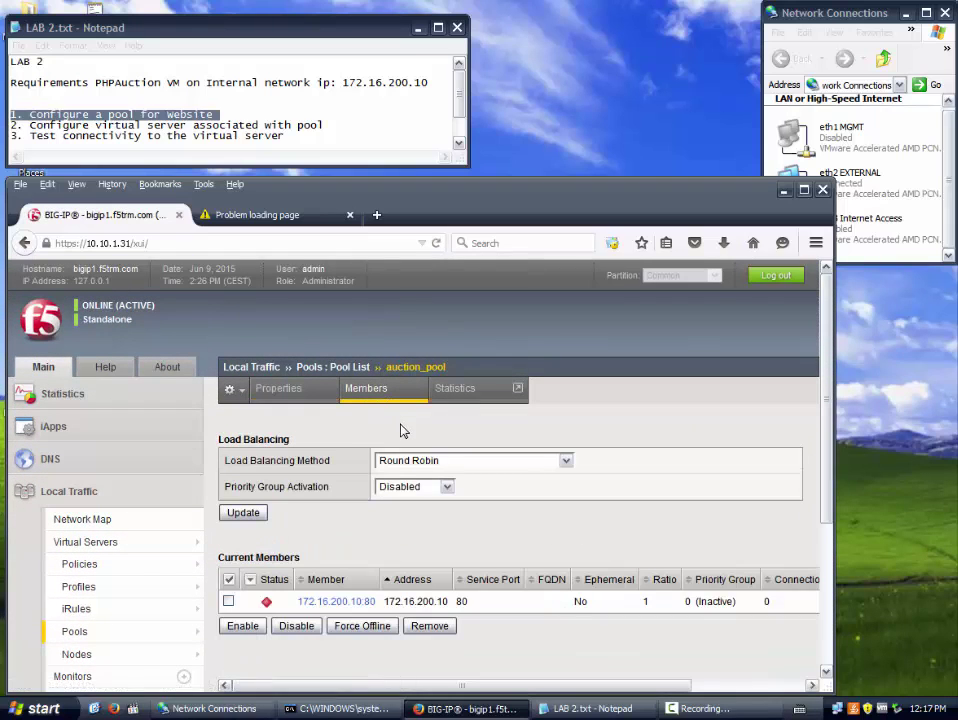
{"action": "scroll", "coordinate": [400, 430], "scroll_direction": "down", "scroll_amount": 2}
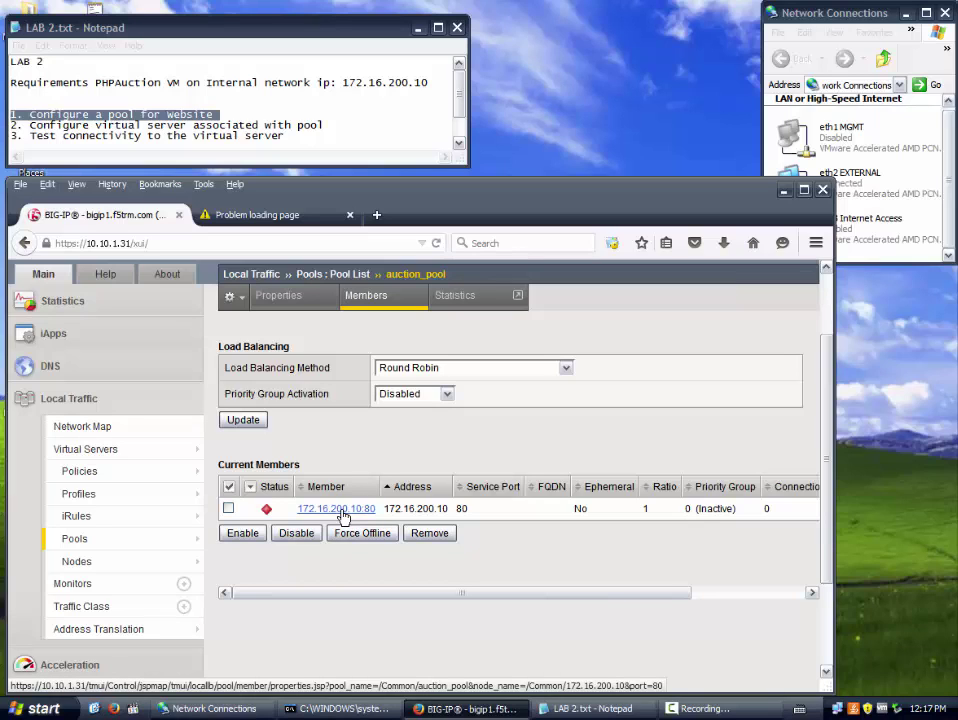
{"action": "left_click", "coordinate": [716, 707]}
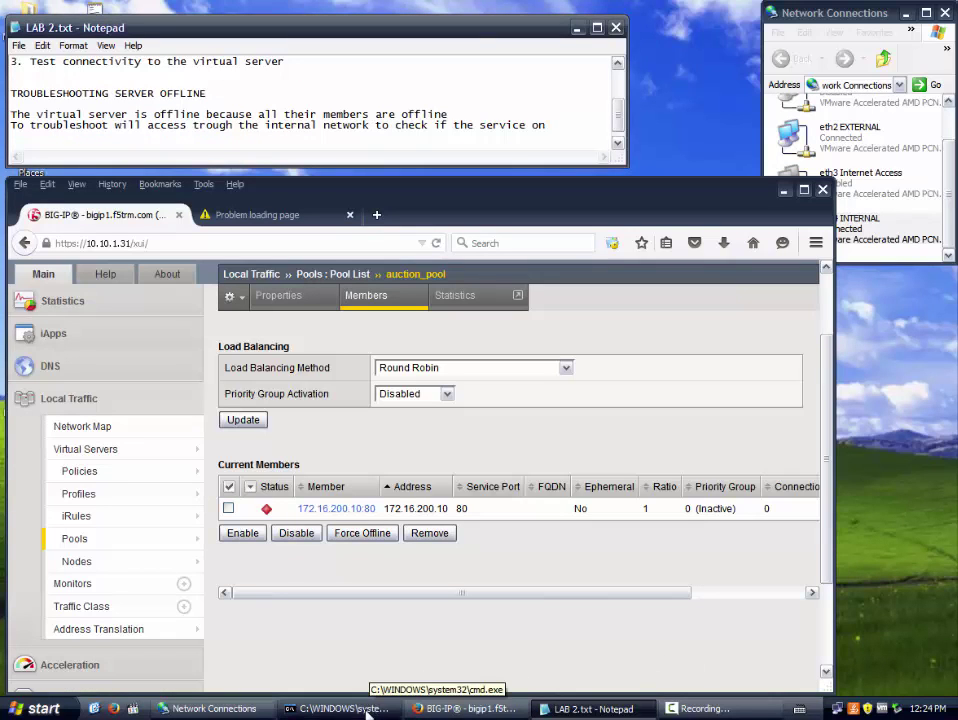
- Switch to the Command Prompt and ping 172.16.1.31, stopping the ping after a few replies
{"action": "left_click_drag", "start_coordinate": [568, 131], "coordinate": [10, 92]}
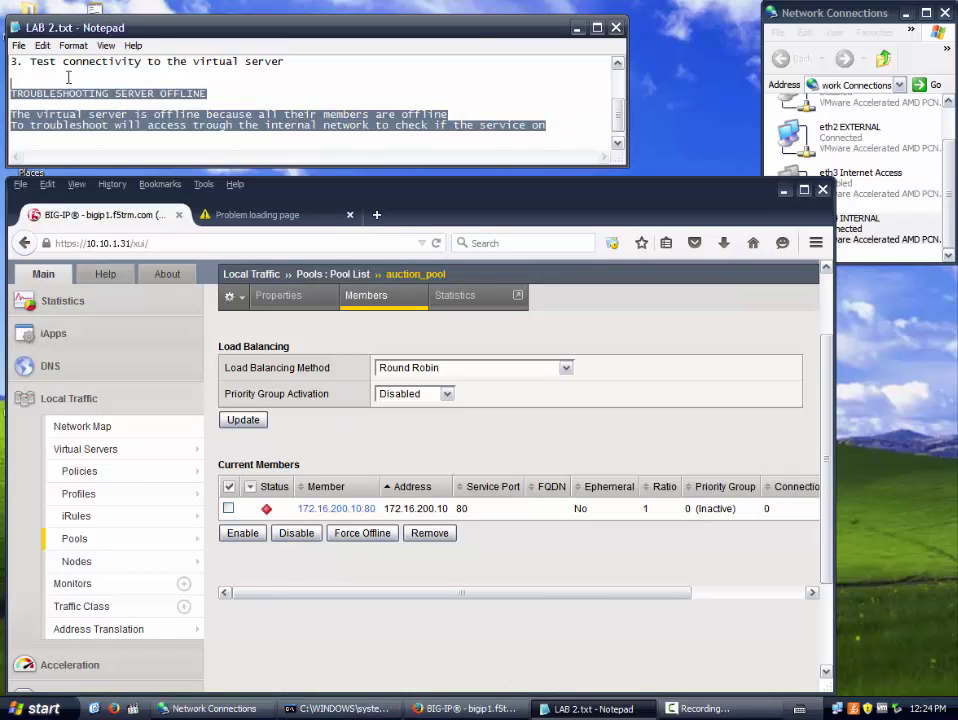
{"action": "left_click", "coordinate": [352, 706]}
{"action": "type", "text": "ping 172.16.200.10"}
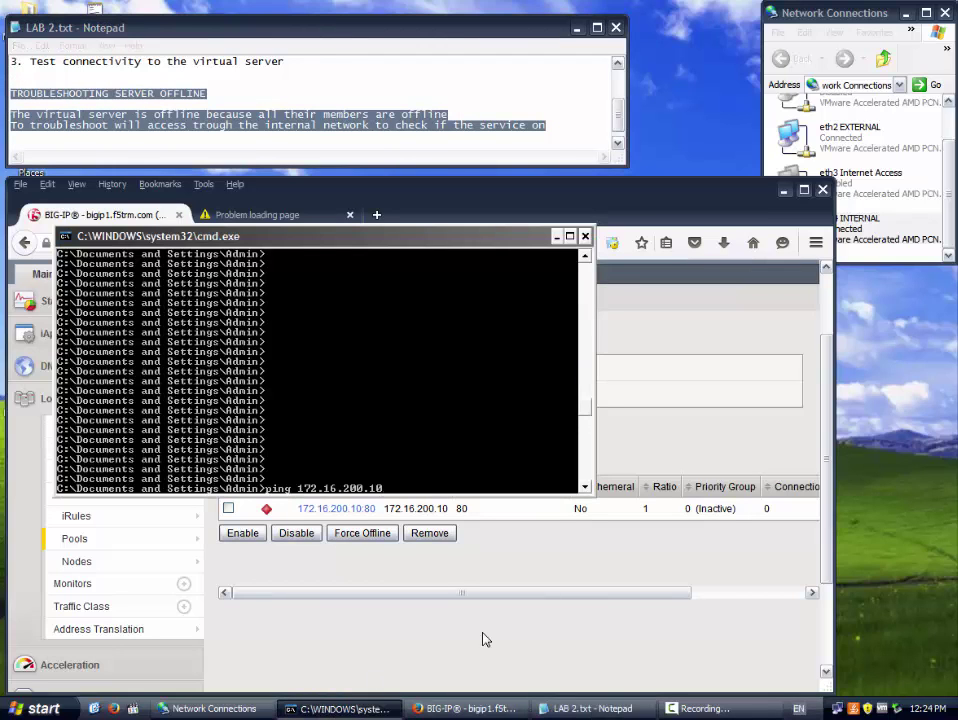
{"action": "key", "text": "BackSpace"}
{"action": "key", "text": "BackSpace"}
{"action": "key", "text": "BackSpace"}
{"action": "key", "text": "BackSpace"}
{"action": "key", "text": "BackSpace"}
{"action": "key", "text": "BackSpace"}
{"action": "type", "text": "1.31"}
{"action": "key", "text": "Return"}
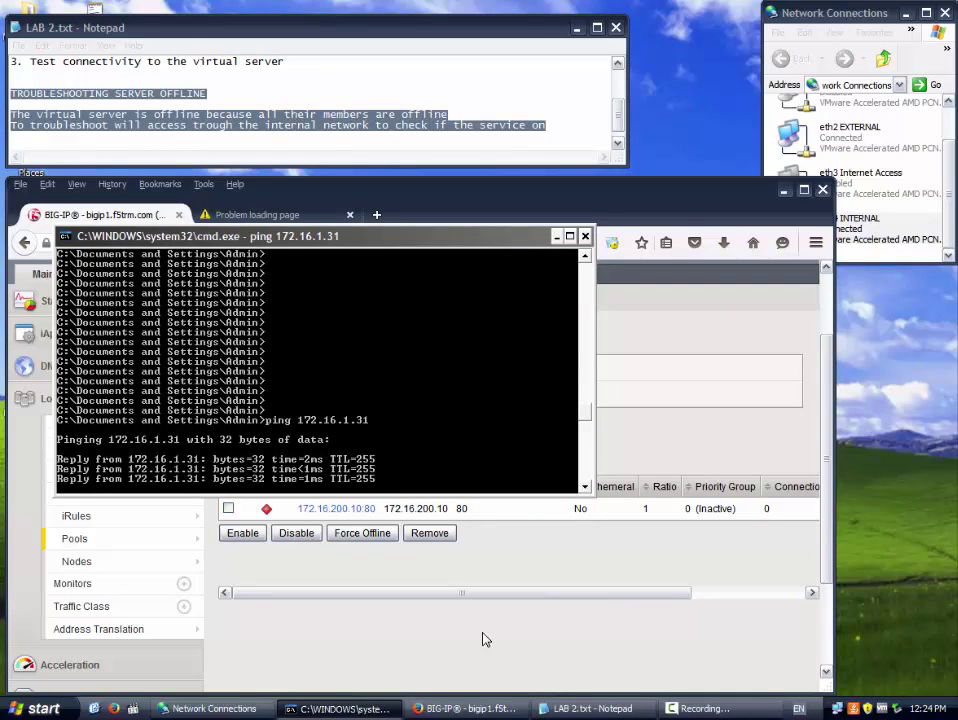
{"action": "key", "text": "ctrl+c"}
- Ping the pool member at 172.16.200.10 and stop the ping after a few replies
{"action": "type", "text": "ping 172.16.200.10"}
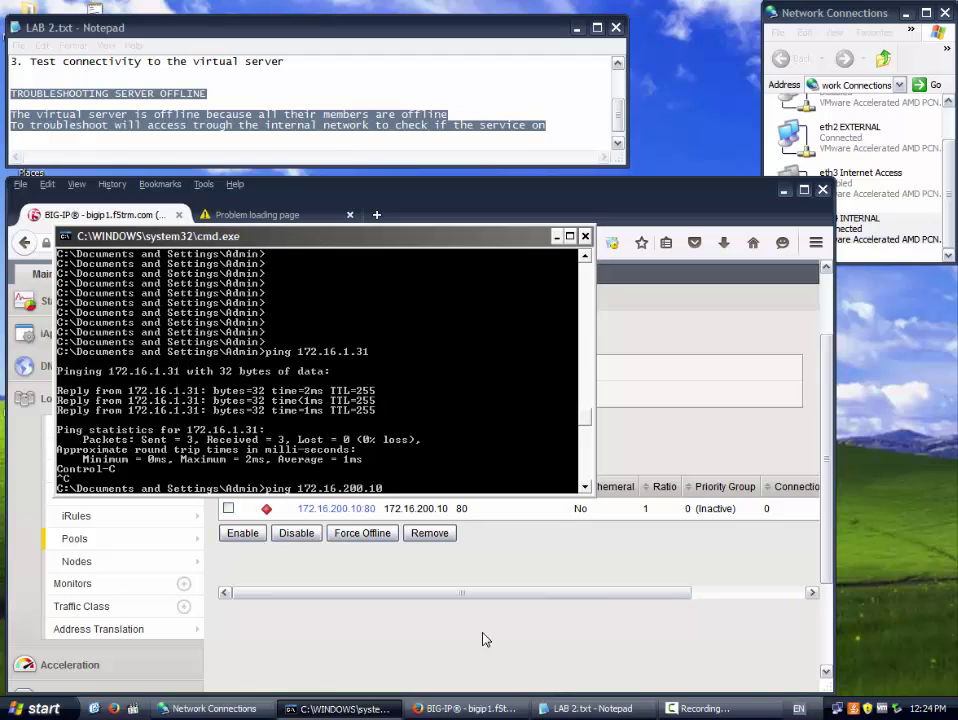
{"action": "key", "text": "Return"}
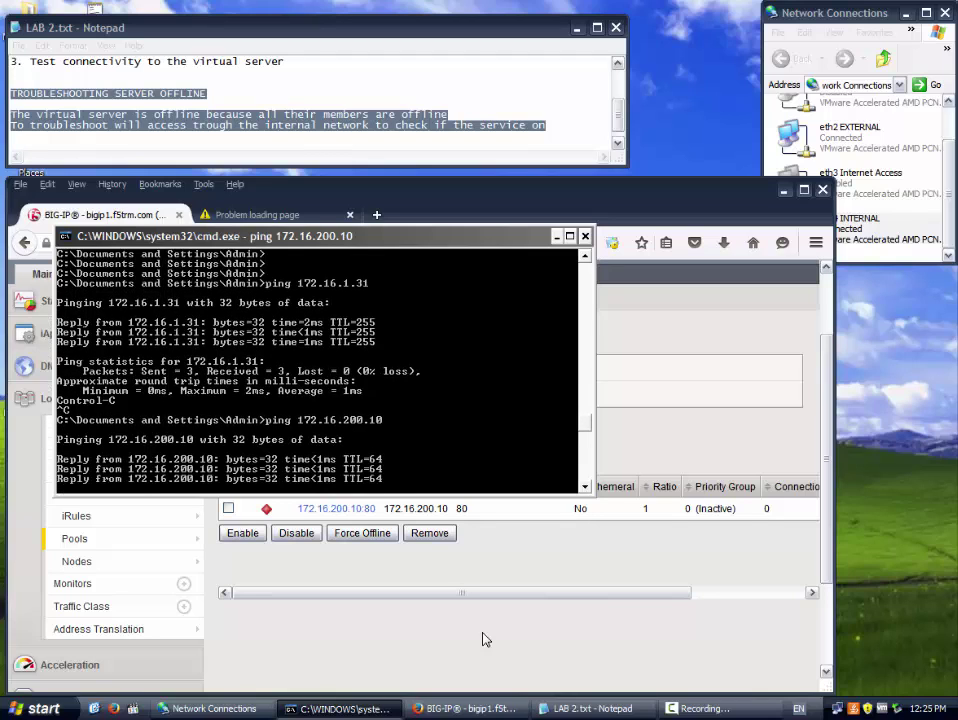
{"action": "key", "text": "ctrl+c"}
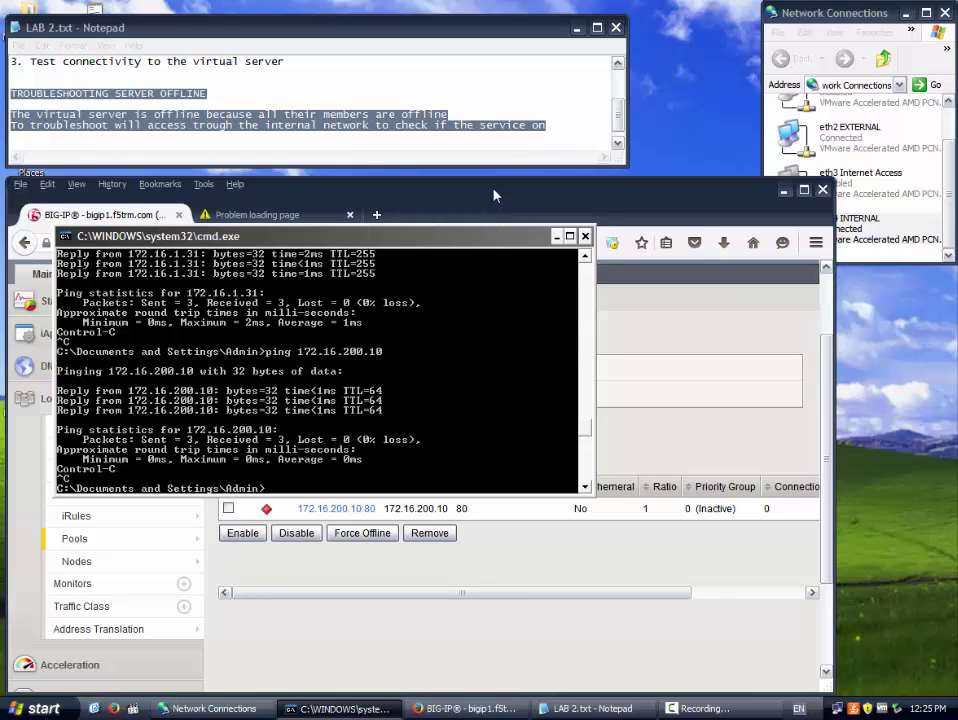
- Test the pool member's web port with the command telnet 172.16.200.10 80
{"action": "type", "text": "telnet 172.16.200.10 8"}
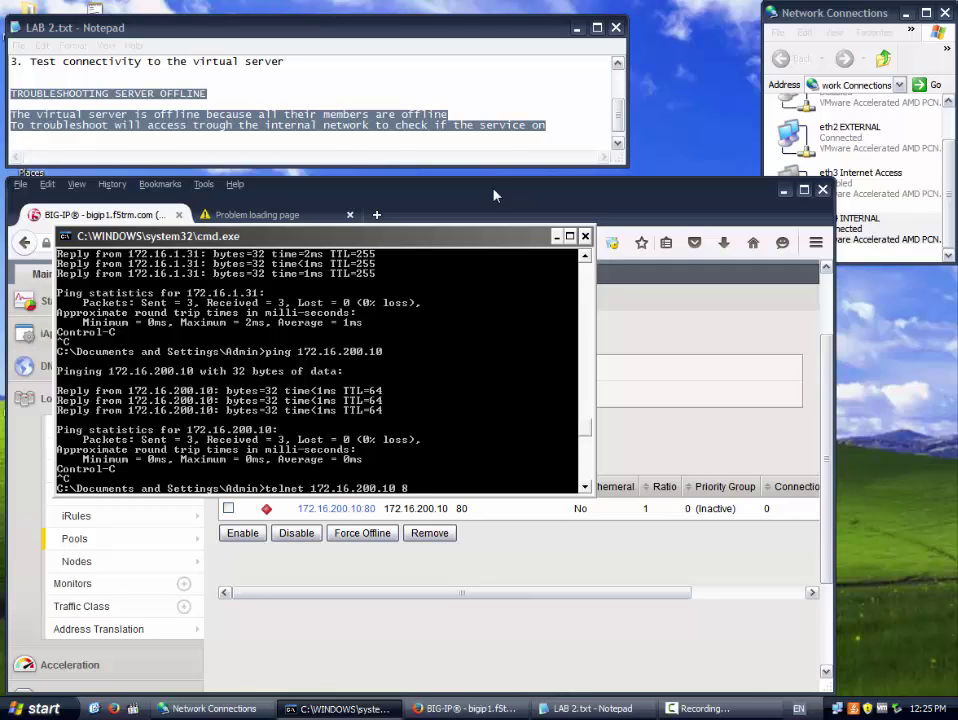
{"action": "type", "text": "0"}
{"action": "key", "text": "Return"}
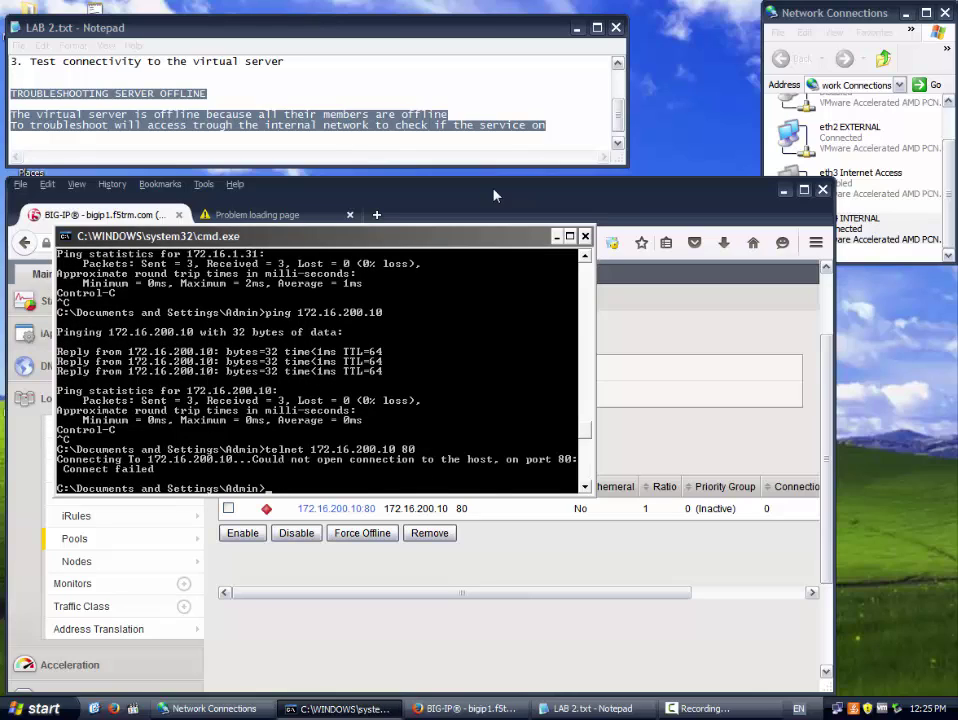
- Switch to the LAB 2.txt notes in Notepad and add "port is not listening" below the troubleshooting text, separated by a blank line
{"action": "left_click", "coordinate": [555, 124]}
{"action": "key", "text": "Return"}
{"action": "key", "text": "Return"}
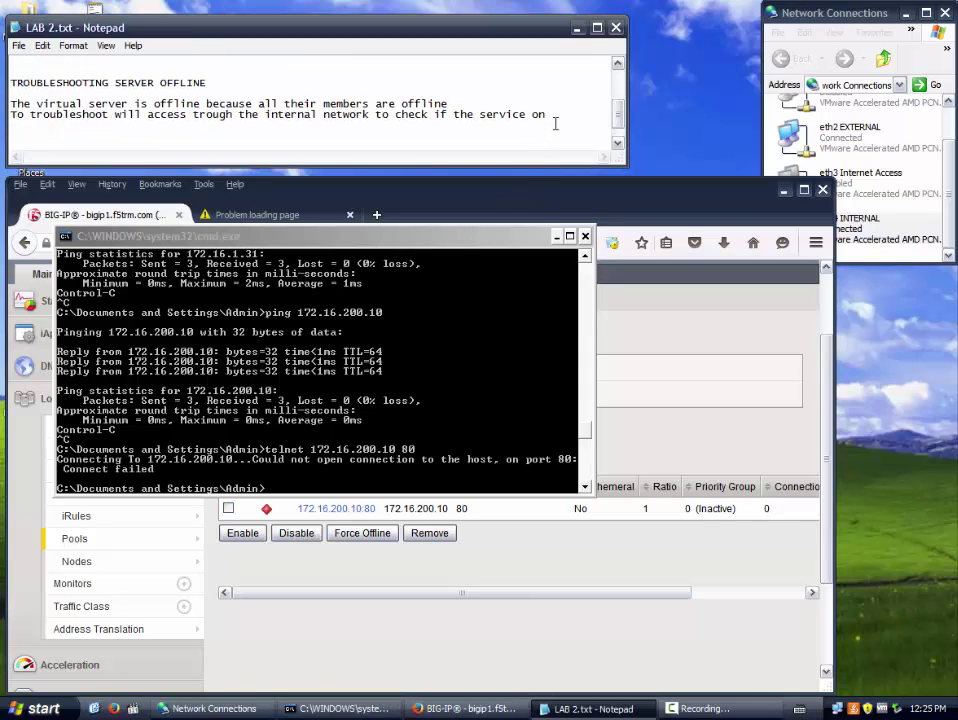
{"action": "type", "text": "port is not listening"}
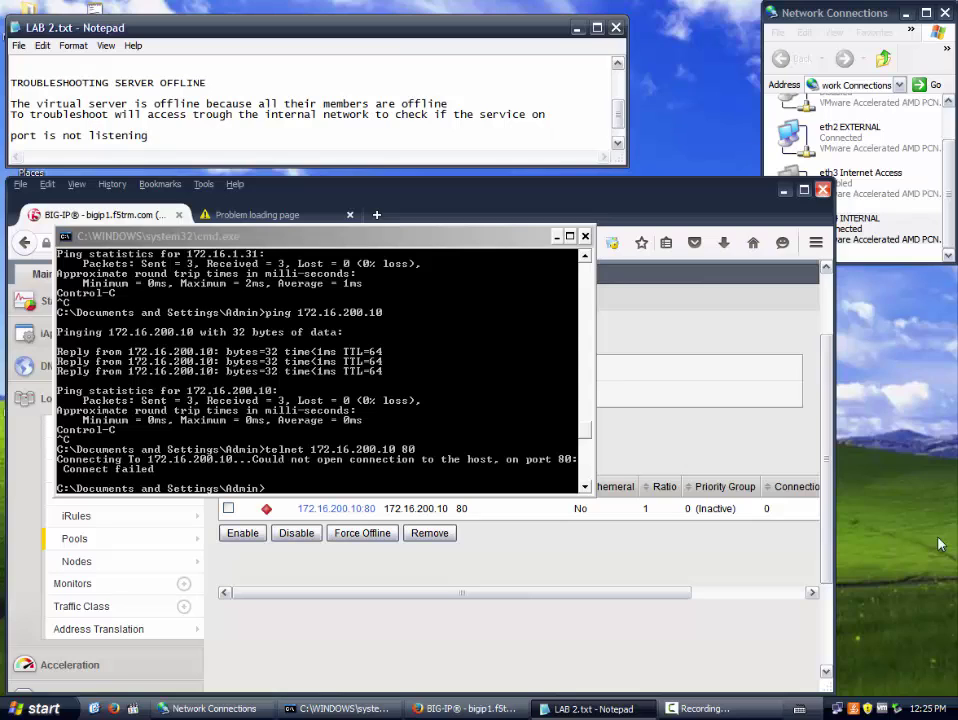
{"action": "left_click", "coordinate": [758, 707]}
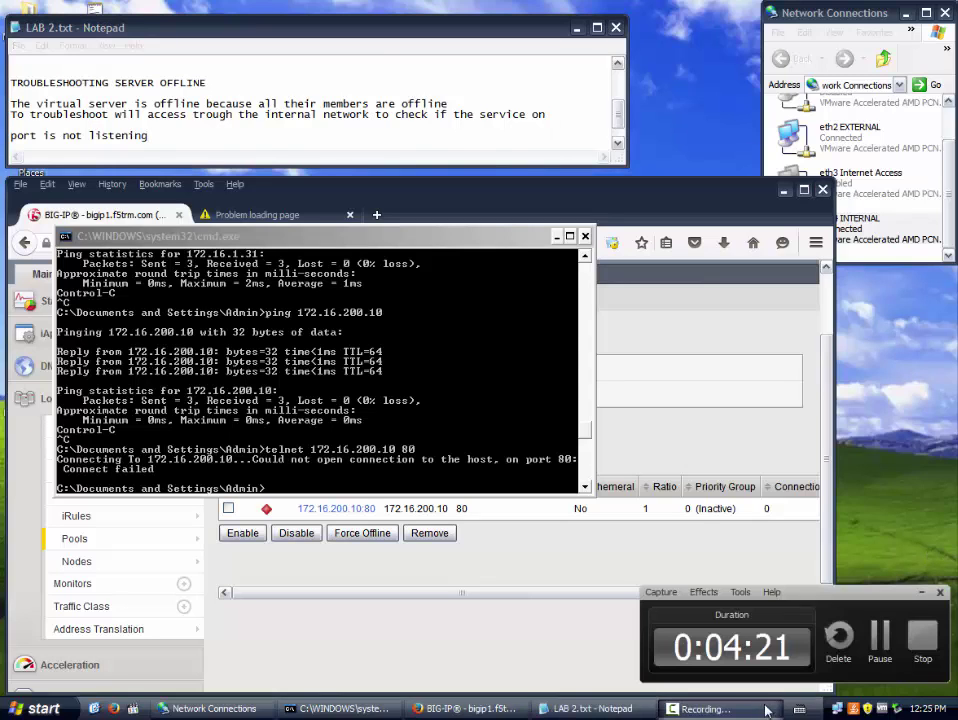
{"action": "left_click", "coordinate": [888, 635]}
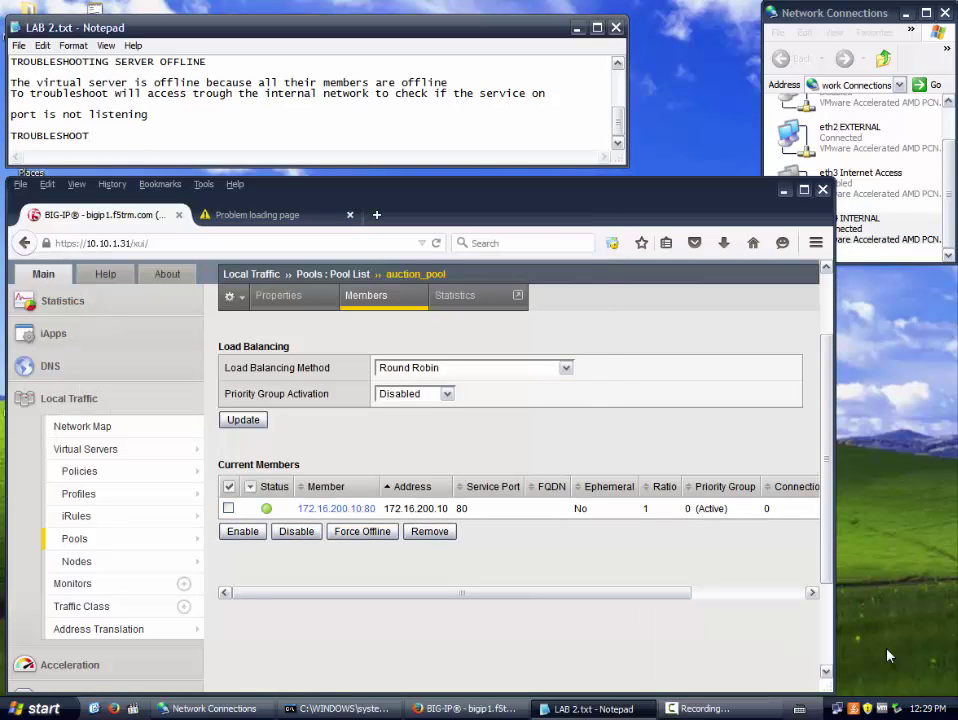
- Complete the TROUBLESHOOT line in the notes with ": Server was simply not listening /etc/init.d/httpd start on local server ,)"
{"action": "type", "text": ": Server"}
{"action": "type", "text": " zqs"}
{"action": "key", "text": "BackSpace"}
{"action": "key", "text": "BackSpace"}
{"action": "key", "text": "BackSpace"}
{"action": "key", "text": "BackSpace"}
{"action": "type", "text": "a"}
{"action": "key", "text": "BackSpace"}
{"action": "type", "text": "was simply"}
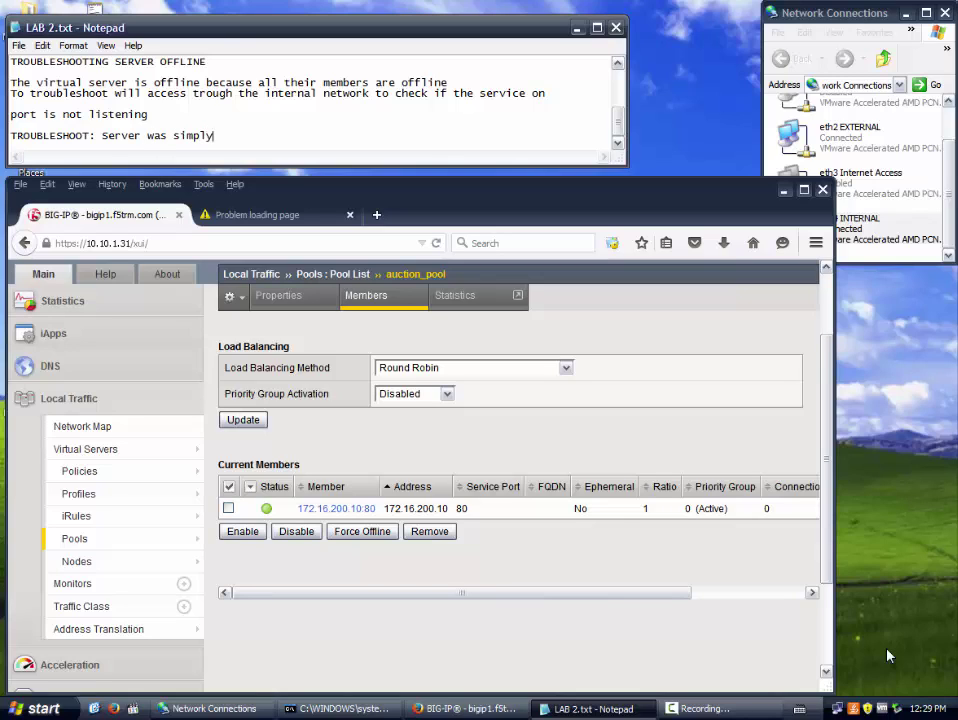
{"action": "type", "text": " not listening"}
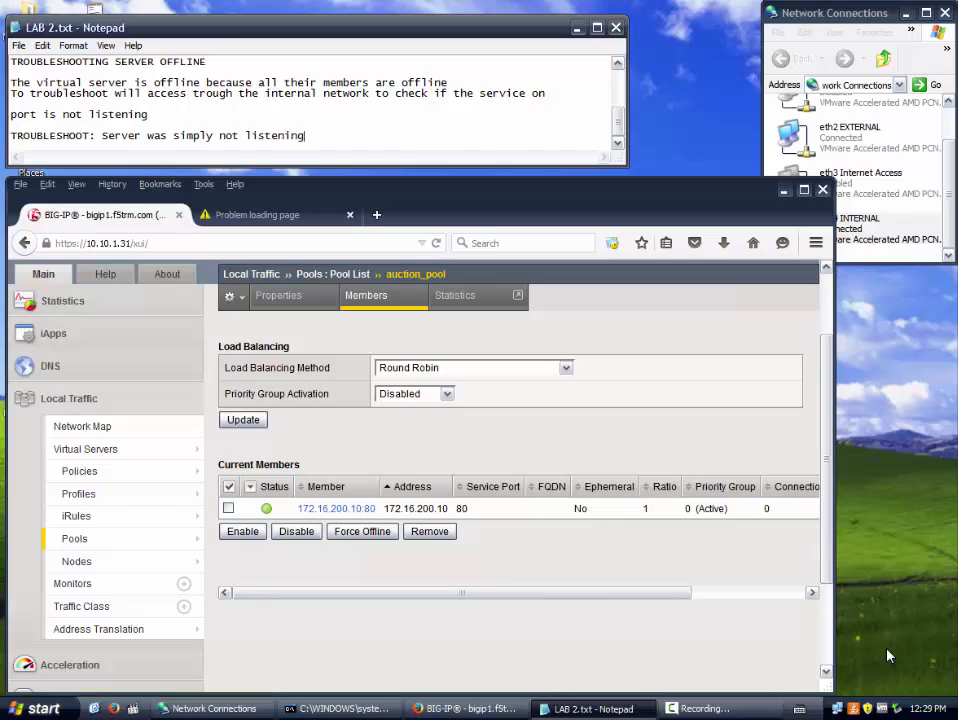
{"action": "type", "text": " /etc/init.d/http"}
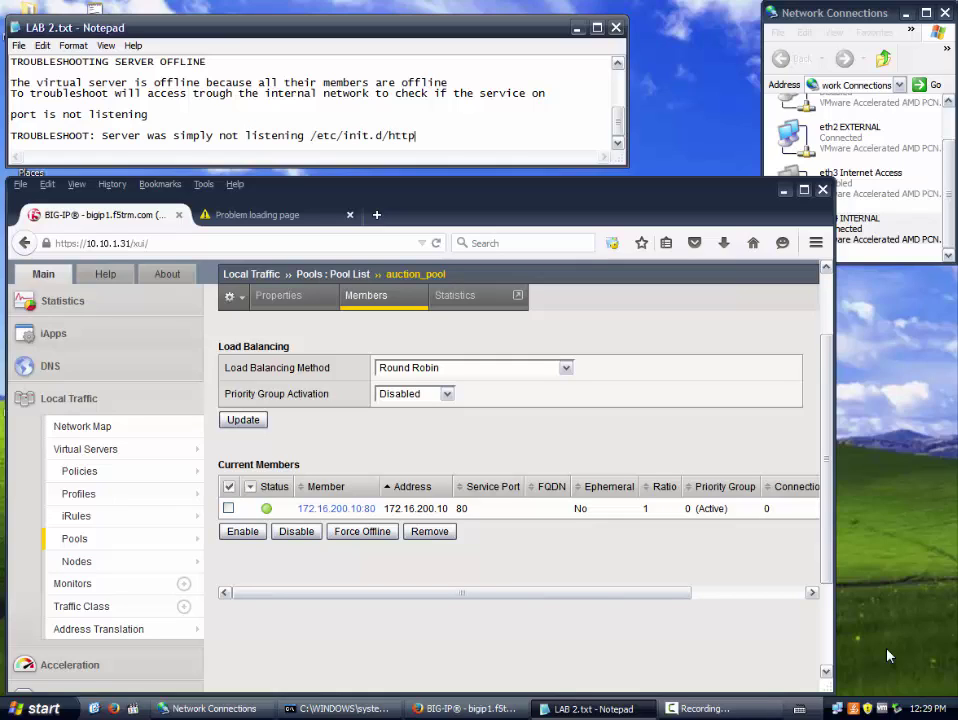
{"action": "type", "text": "d start on local server"}
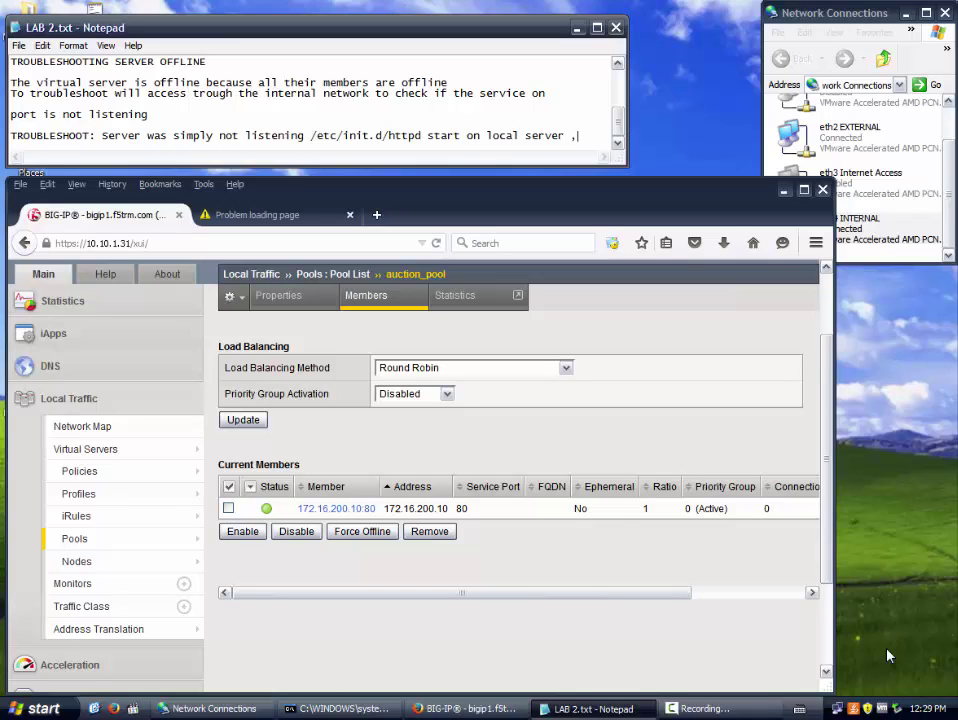
{"action": "type", "text": ",)"}
- Switch to the browser's failed page tab and load the virtual server address 10.10.1.10 again
{"action": "left_click", "coordinate": [248, 220]}
{"action": "left_click", "coordinate": [204, 243]}
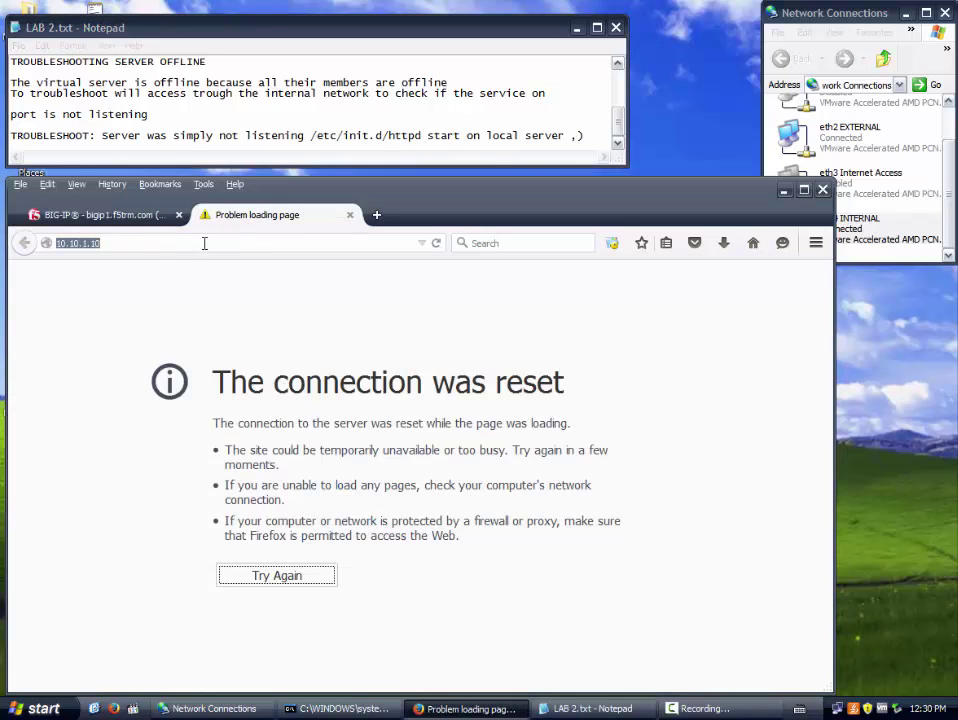
{"action": "type", "text": "17"}
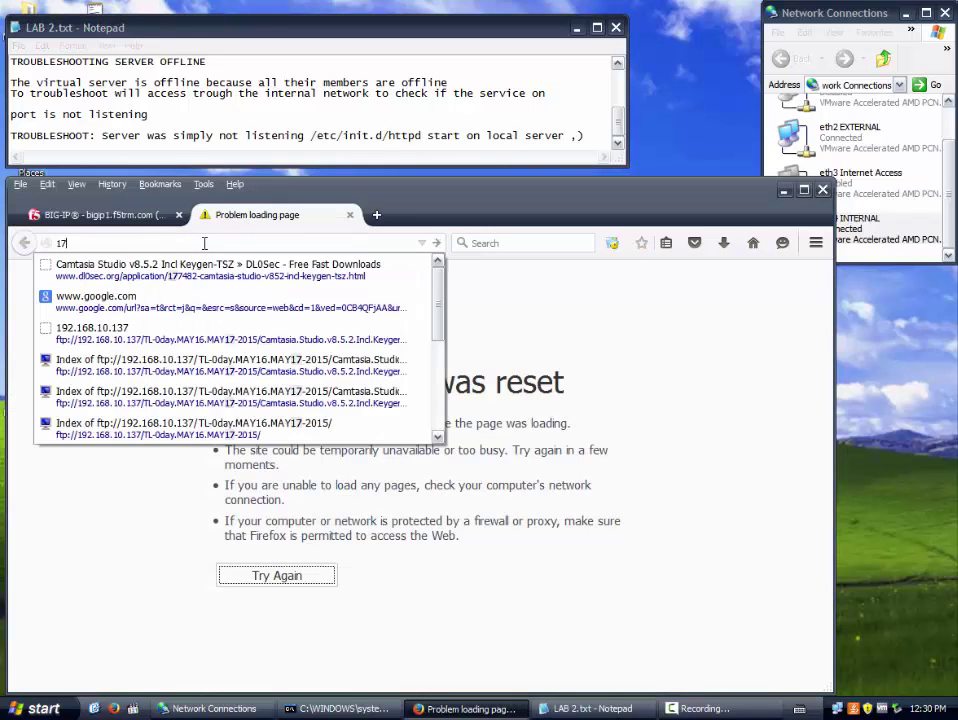
{"action": "type", "text": "2."}
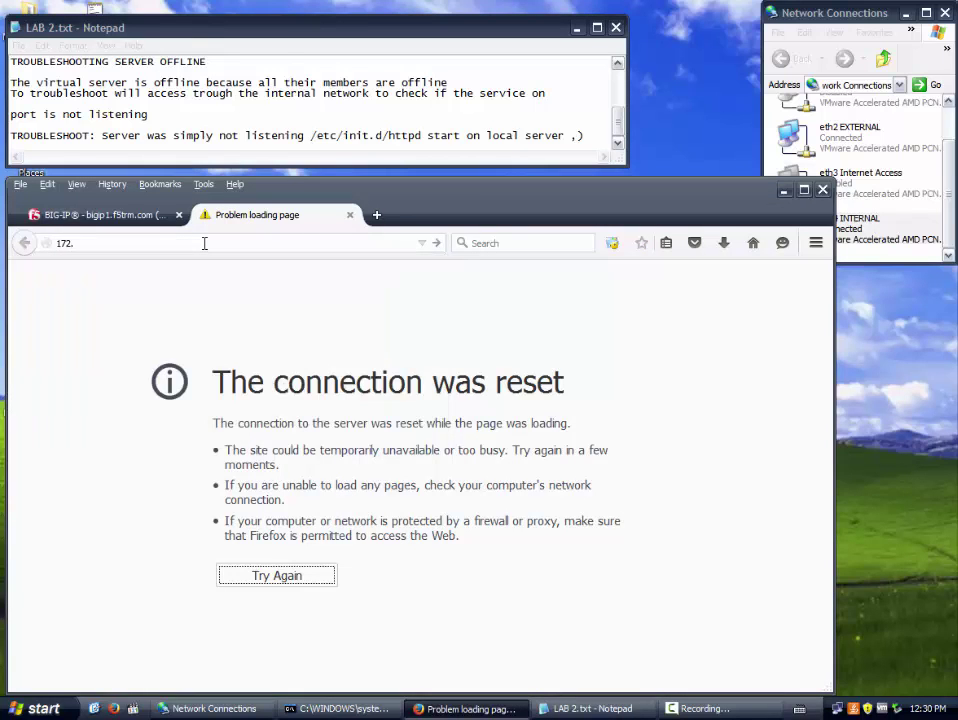
{"action": "key", "text": "BackSpace"}
{"action": "key", "text": "BackSpace"}
{"action": "key", "text": "BackSpace"}
{"action": "key", "text": "BackSpace"}
{"action": "type", "text": "10."}
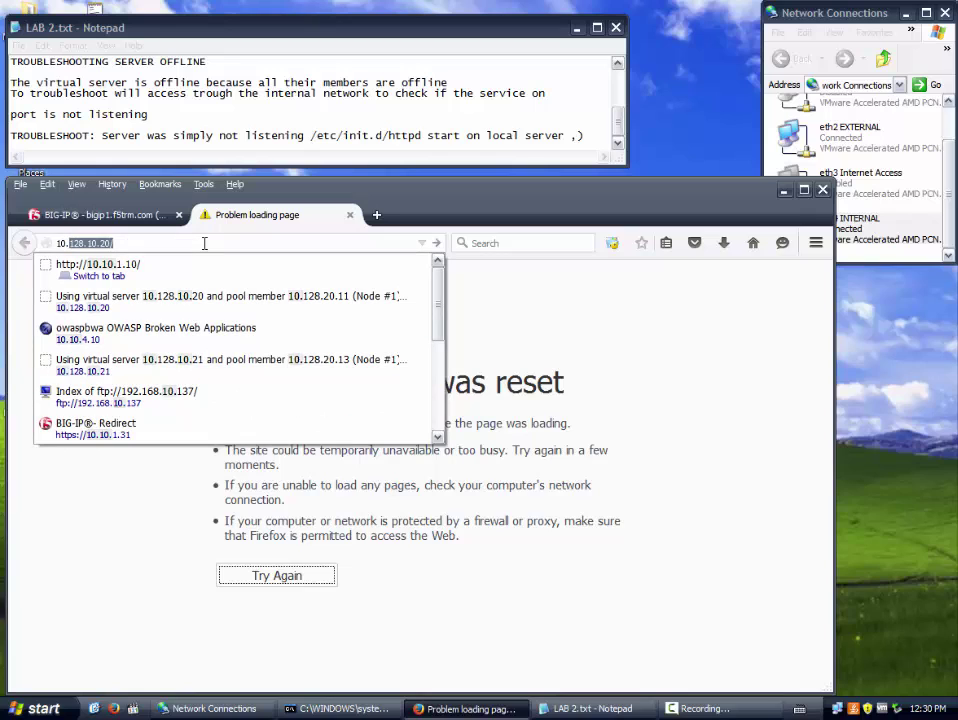
{"action": "type", "text": "10.1."}
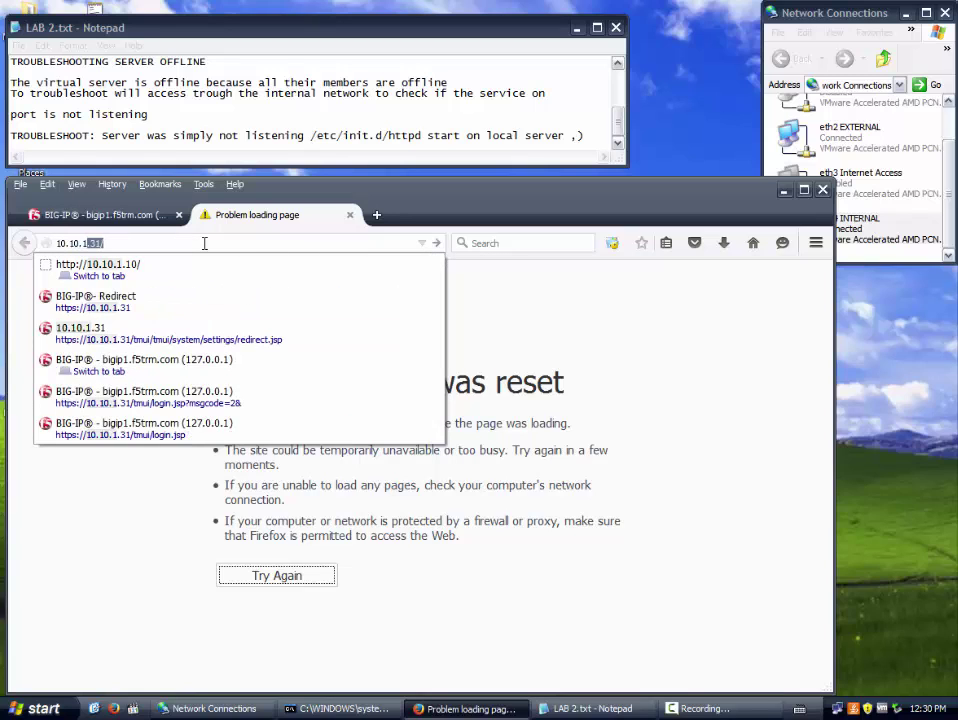
{"action": "type", "text": "10"}
{"action": "key", "text": "Return"}
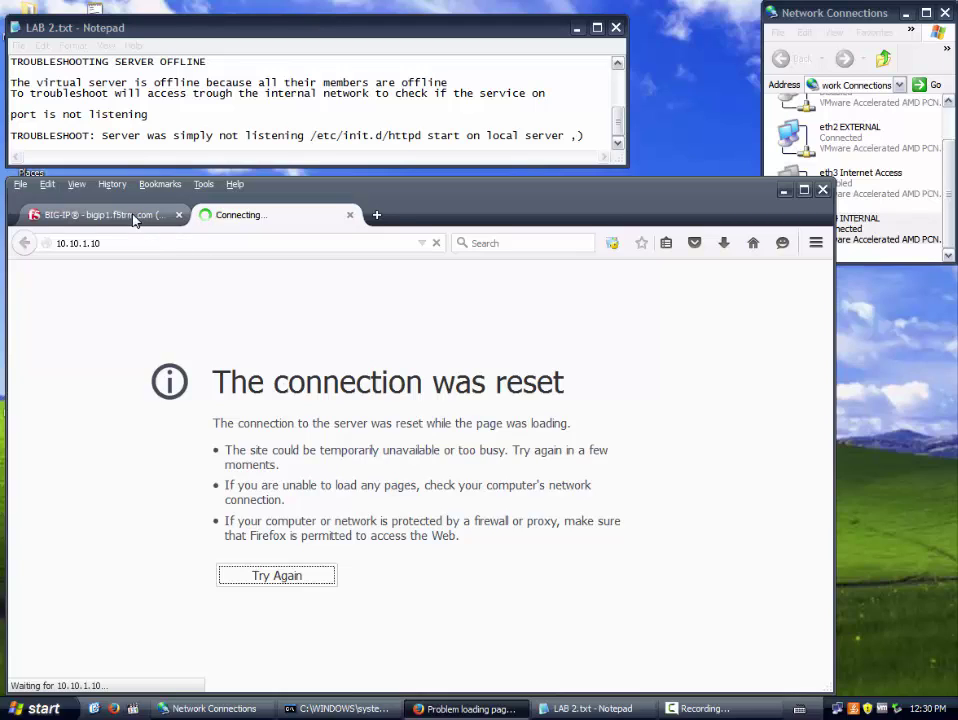
- Return to the BIG-IP page, check the Local Traffic network map and open the vs_unsecured properties from it
{"action": "left_click", "coordinate": [98, 220]}
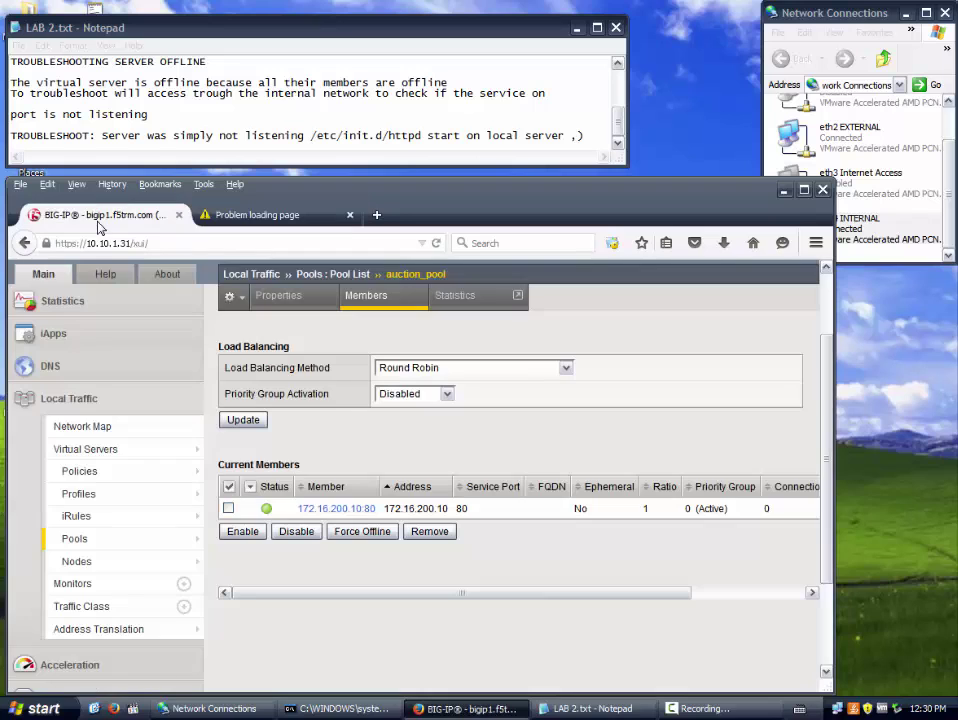
{"action": "left_click", "coordinate": [80, 427]}
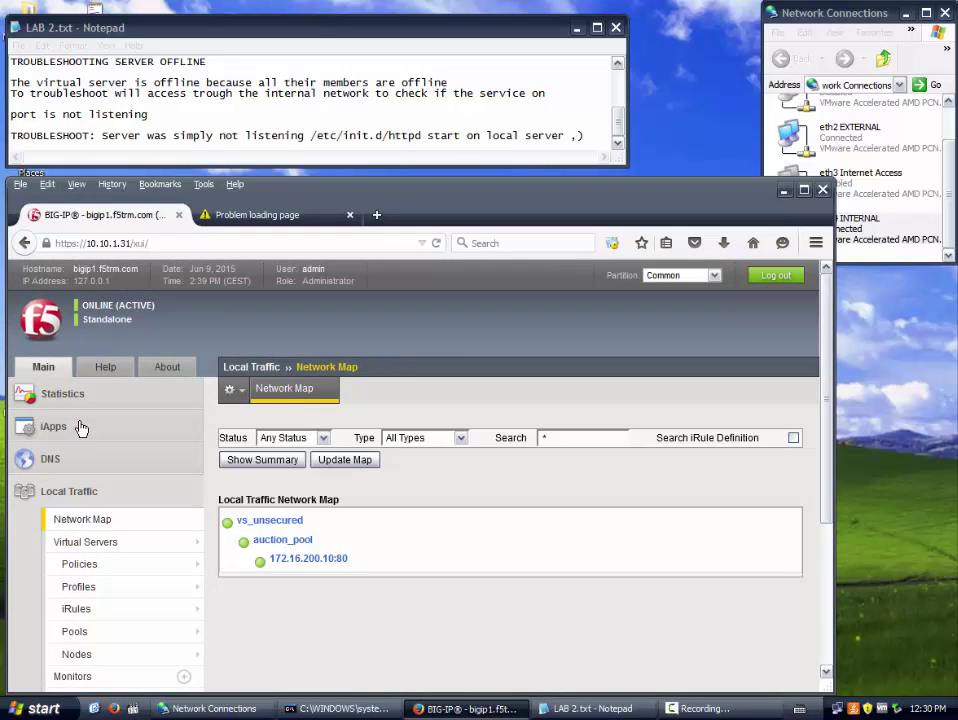
{"action": "left_click", "coordinate": [276, 522]}
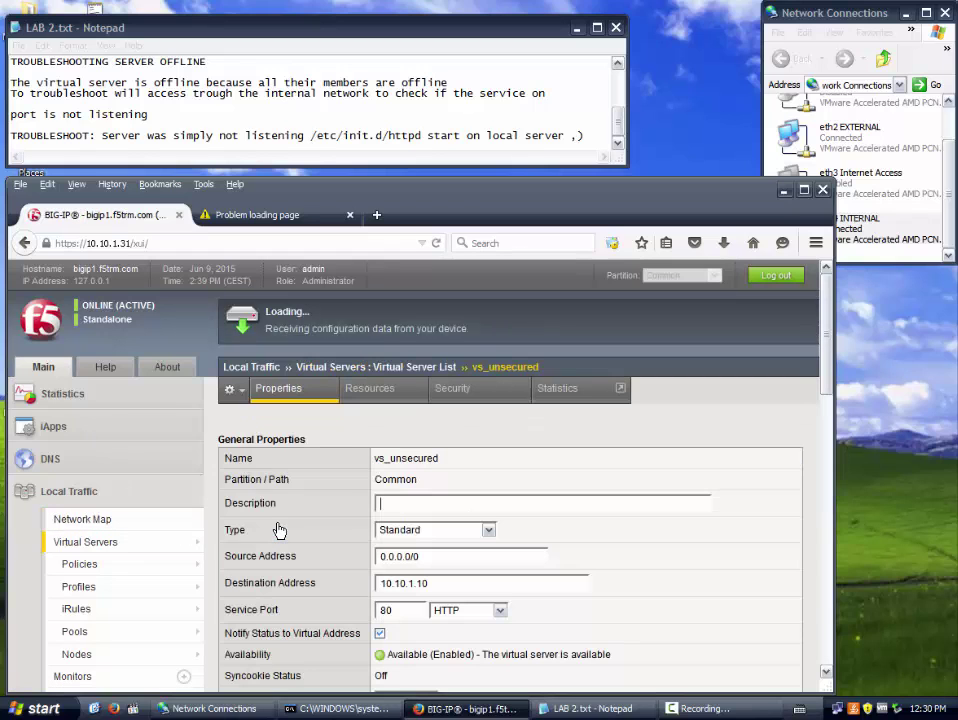
- Go back to the 10.10.1.10 page and retry the connection to the virtual server
{"action": "left_click", "coordinate": [250, 217]}
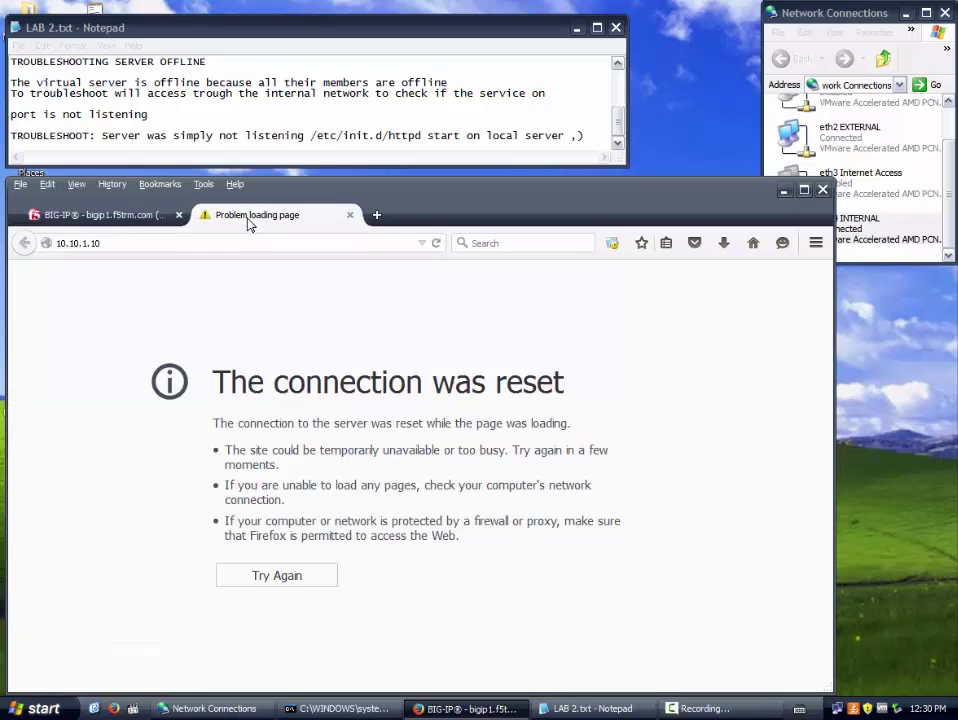
{"action": "left_click", "coordinate": [265, 576]}
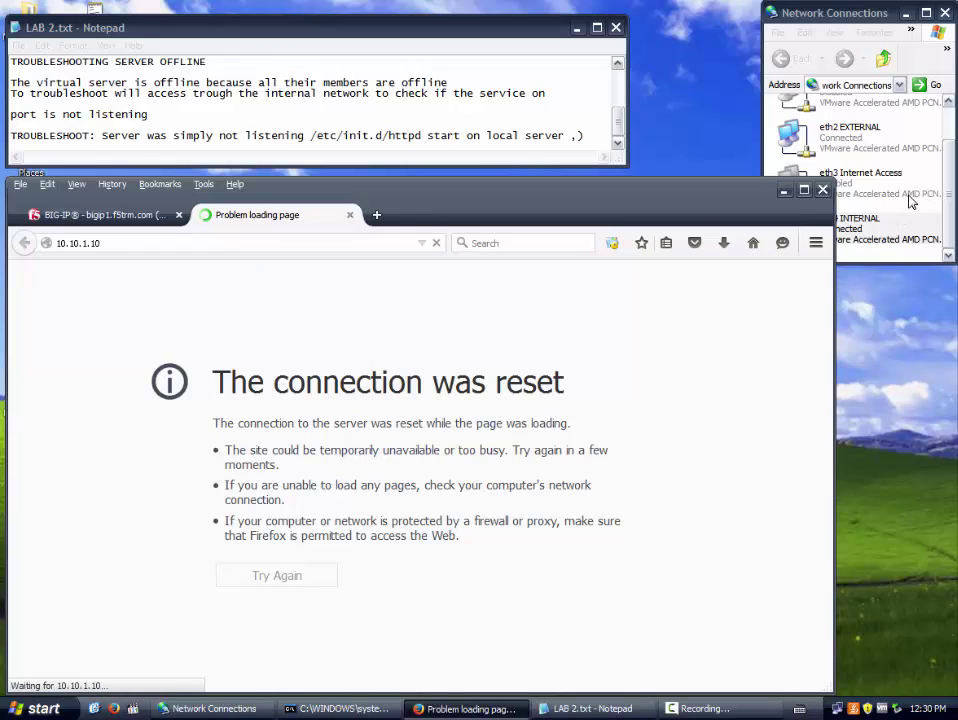
- Disable the eth4 INTERNAL adapter in the Network Connections window
{"action": "left_click", "coordinate": [950, 209]}
{"action": "right_click", "coordinate": [790, 225]}
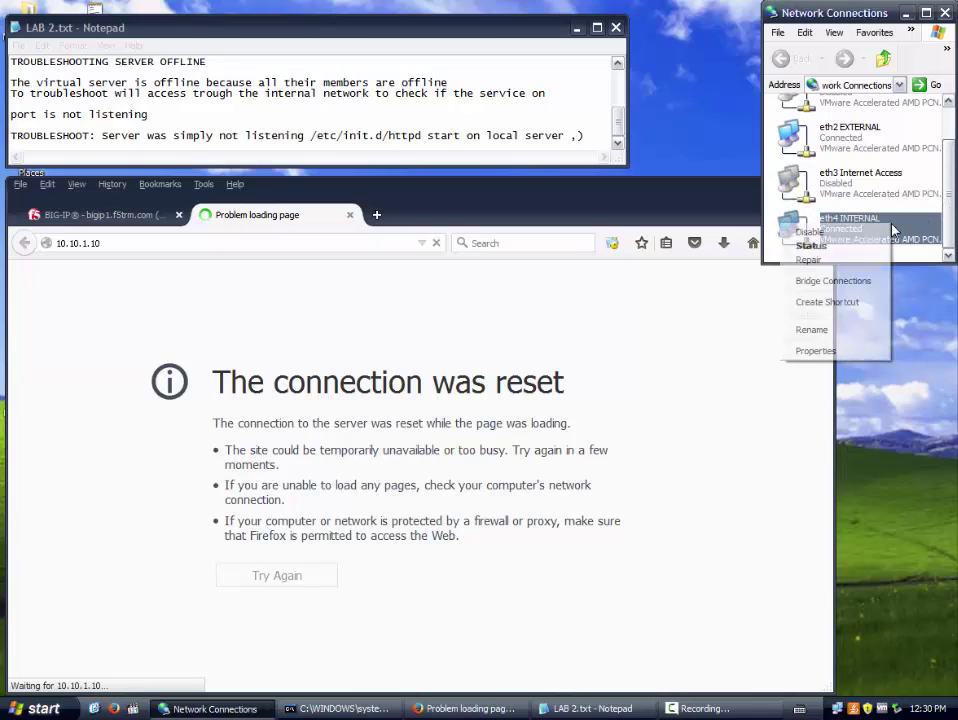
{"action": "left_click", "coordinate": [825, 232]}
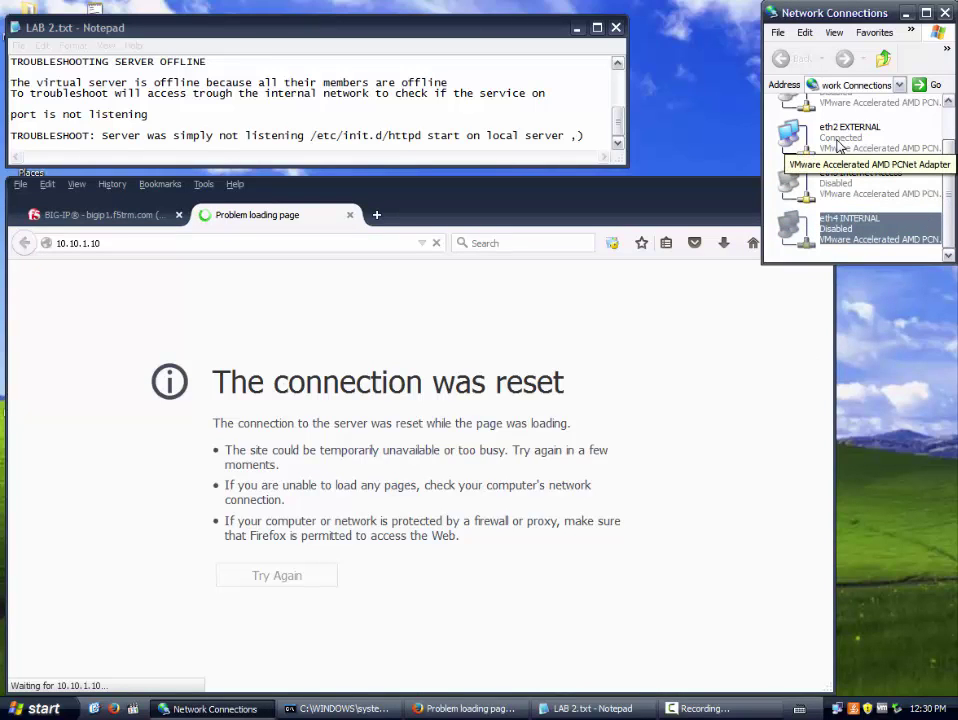
{"action": "left_click_drag", "start_coordinate": [946, 192], "coordinate": [912, 215]}
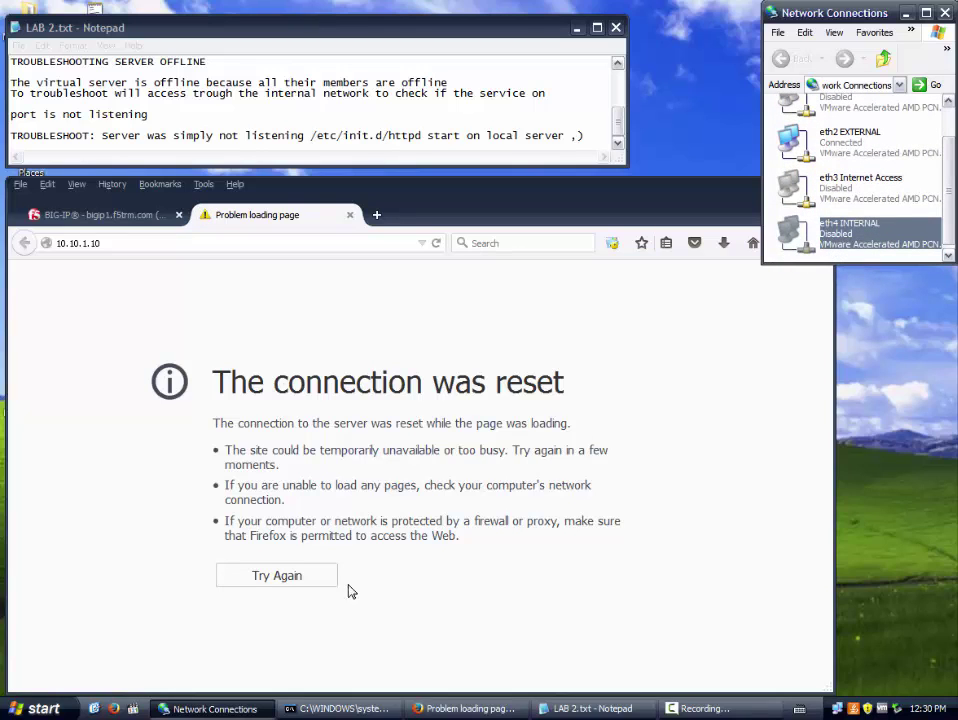
- Switch to the command prompt and ping the virtual server address 10.10.1.10
{"action": "left_click", "coordinate": [343, 708]}
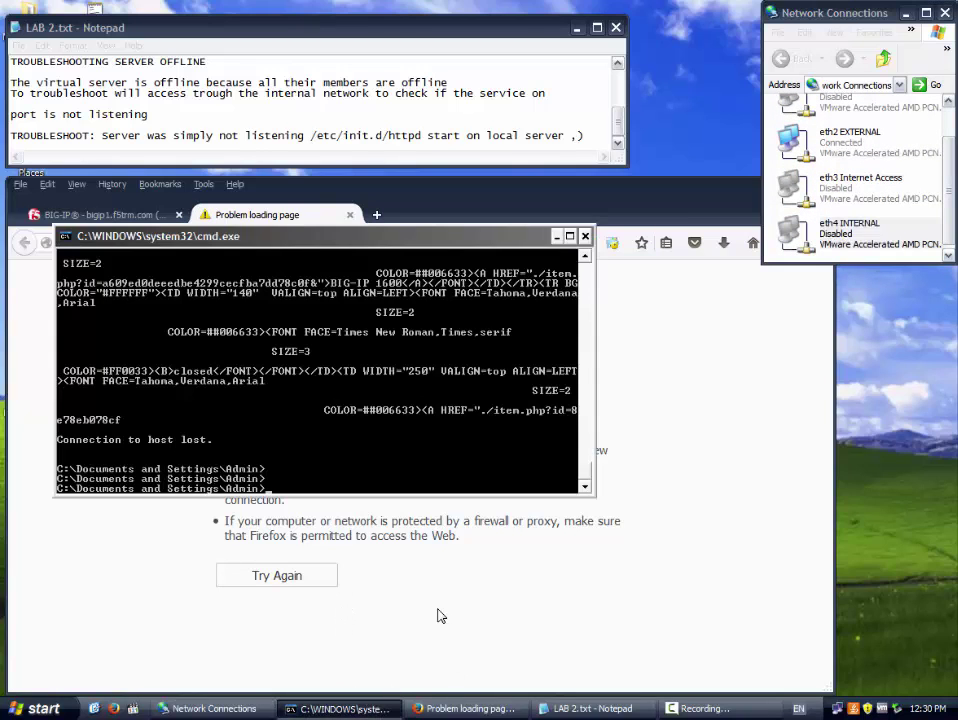
{"action": "key", "text": "Up"}
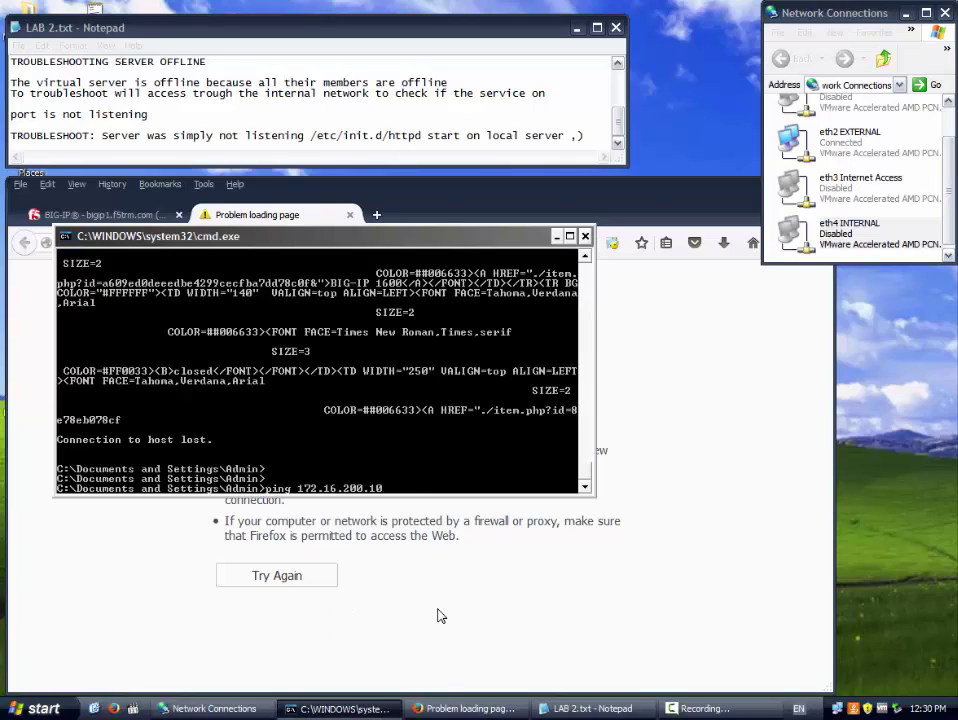
{"action": "key", "text": "BackSpace"}
{"action": "key", "text": "BackSpace"}
{"action": "key", "text": "BackSpace"}
{"action": "key", "text": "BackSpace"}
{"action": "key", "text": "BackSpace"}
{"action": "key", "text": "BackSpace"}
{"action": "key", "text": "BackSpace"}
{"action": "key", "text": "BackSpace"}
{"action": "key", "text": "BackSpace"}
{"action": "key", "text": "BackSpace"}
{"action": "key", "text": "BackSpace"}
{"action": "key", "text": "BackSpace"}
{"action": "type", "text": "0.10.1.10"}
{"action": "key", "text": "Return"}
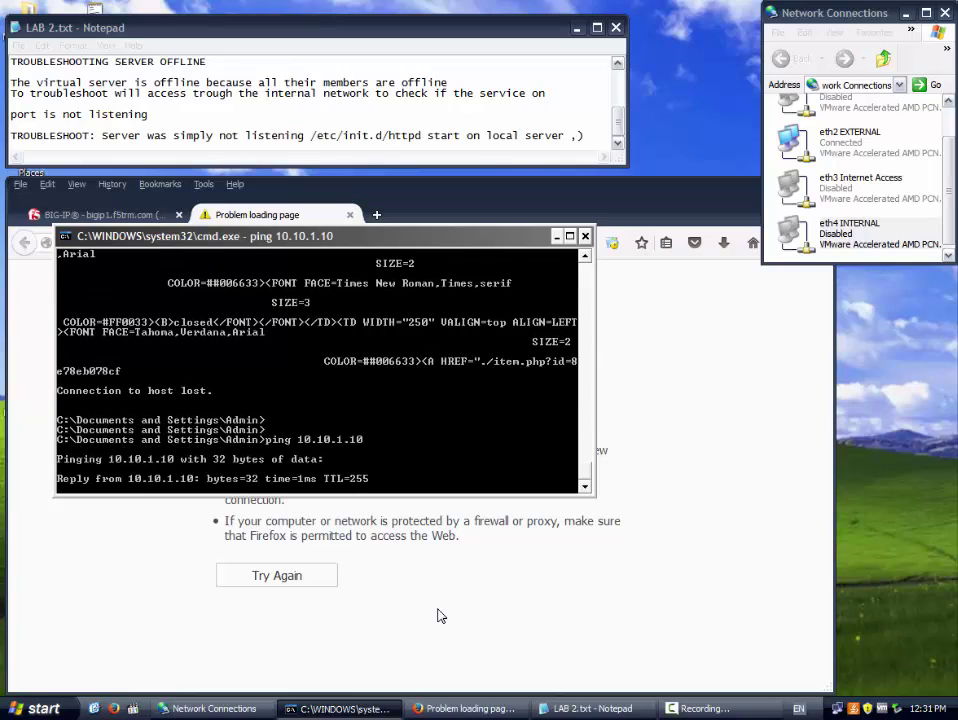
{"action": "left_click", "coordinate": [689, 356]}
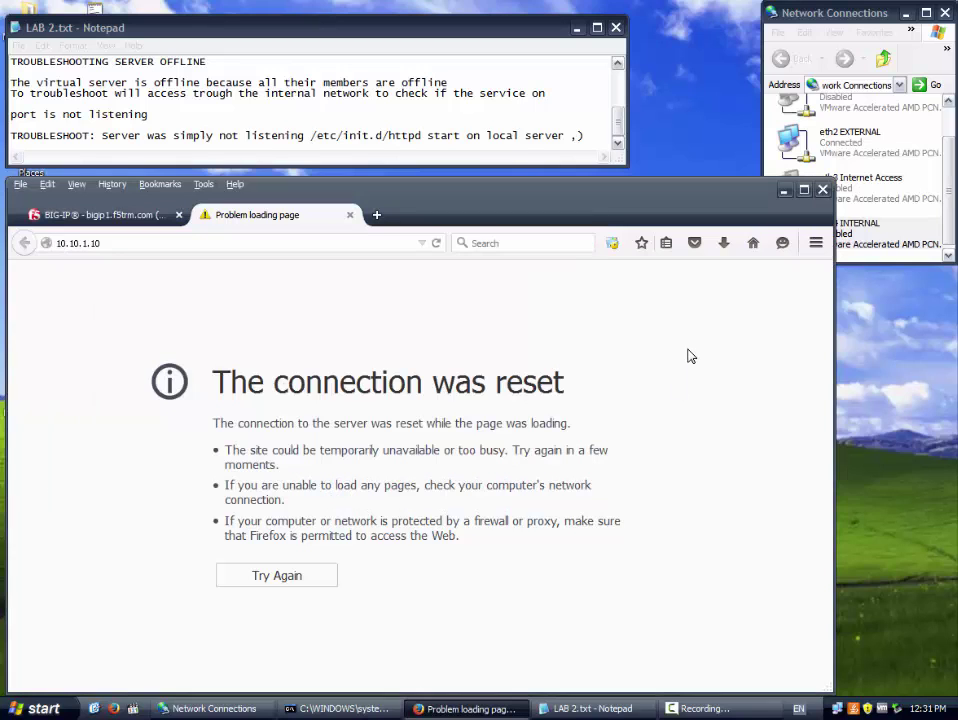
{"action": "left_click", "coordinate": [436, 243]}
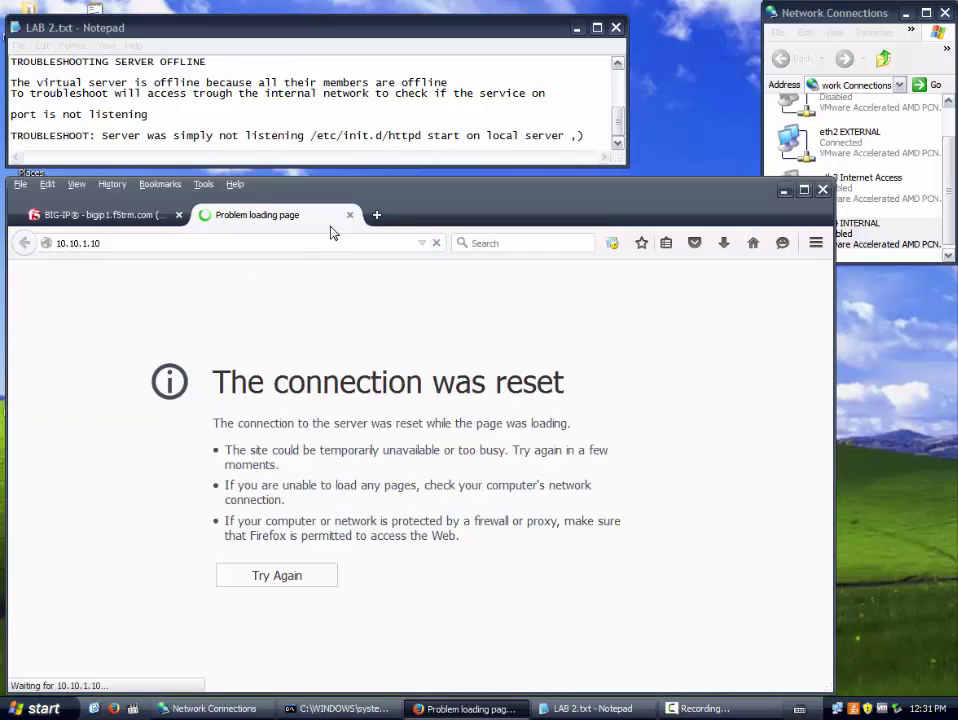
{"action": "left_click", "coordinate": [378, 216]}
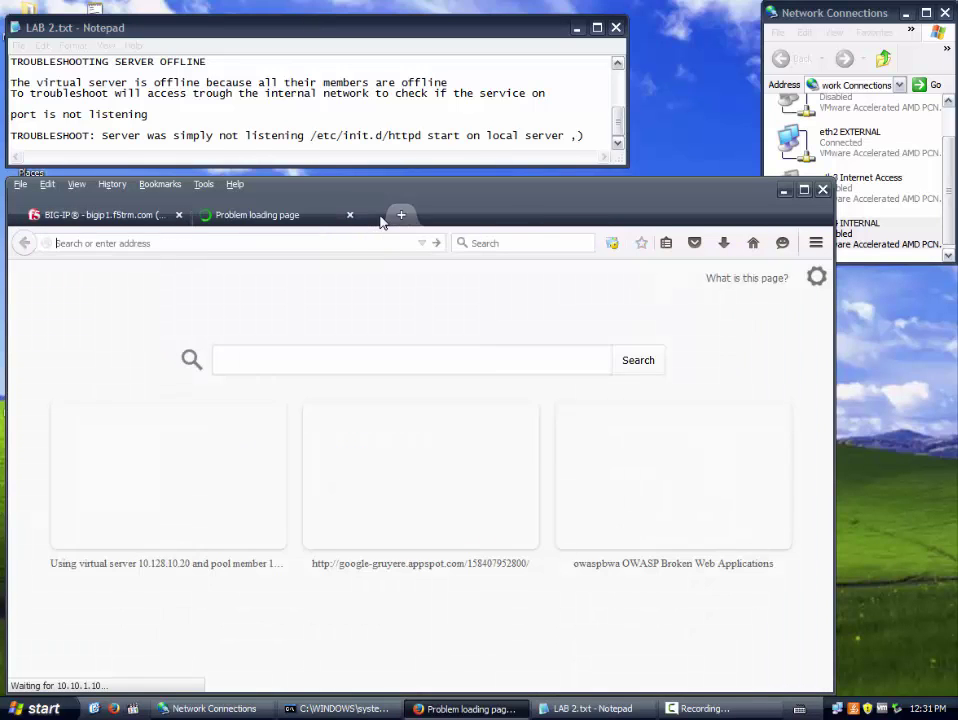
{"action": "type", "text": "http"}
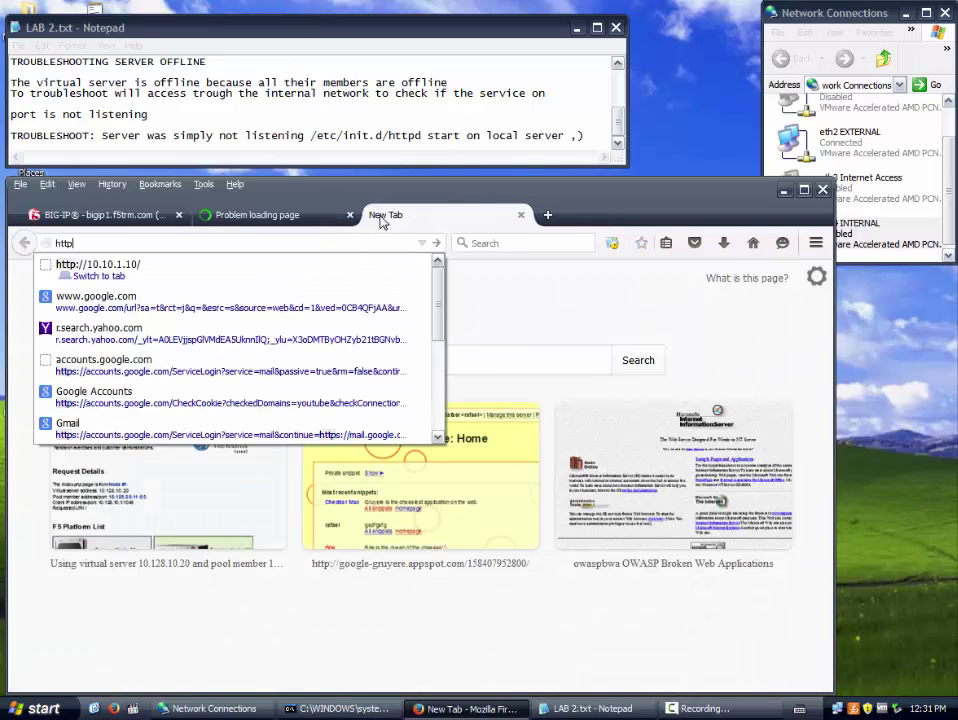
{"action": "type", "text": "://"}
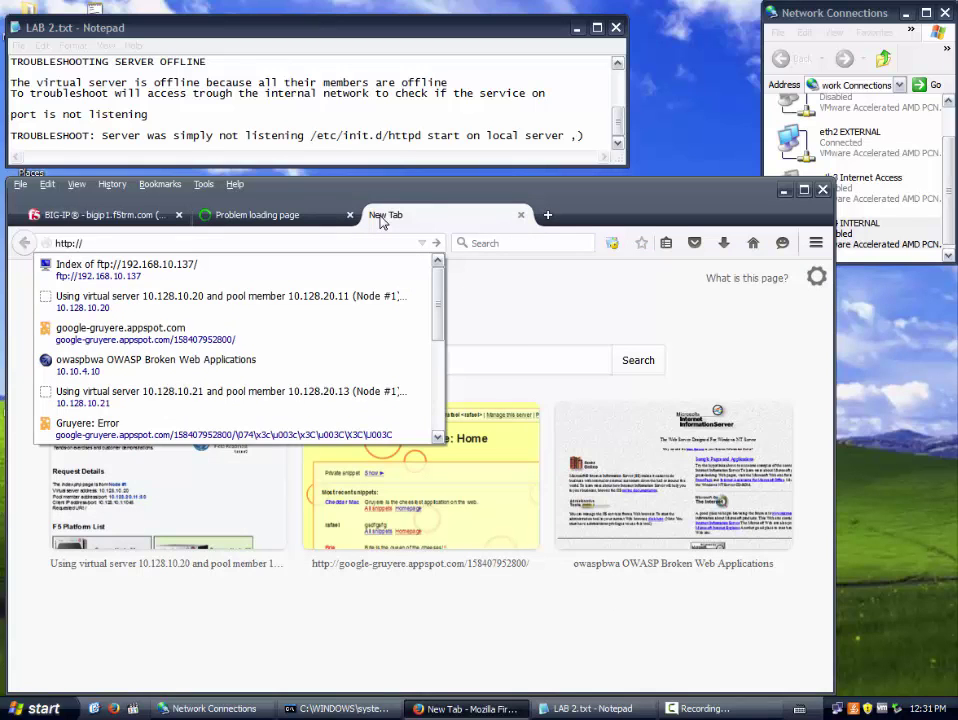
{"action": "type", "text": "10.10.1.10"}
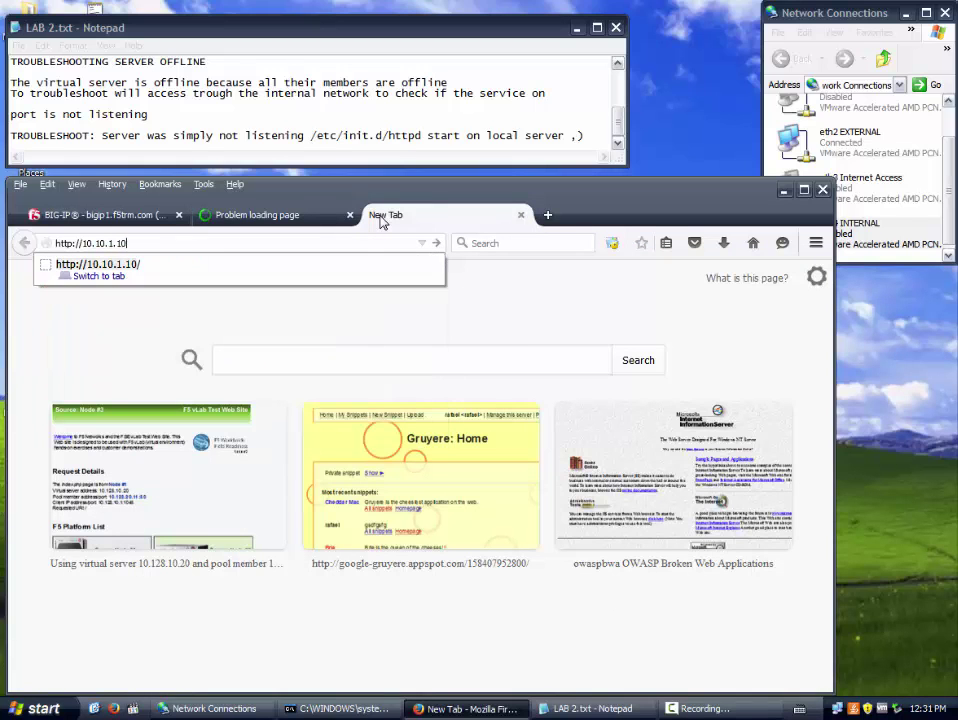
{"action": "key", "text": "Return"}
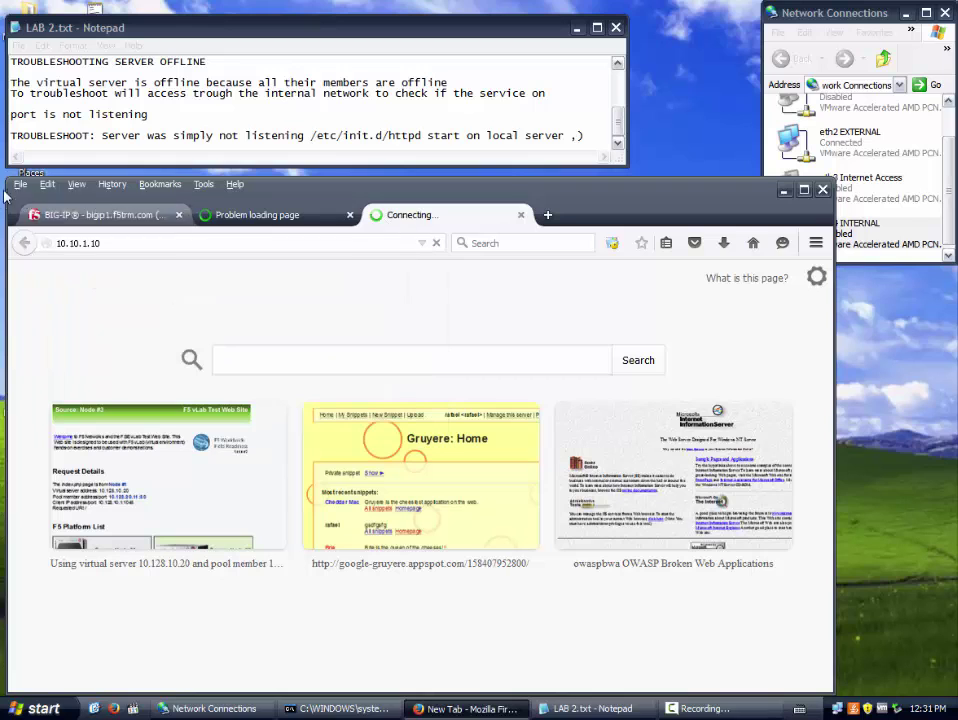
{"action": "left_click", "coordinate": [218, 216]}
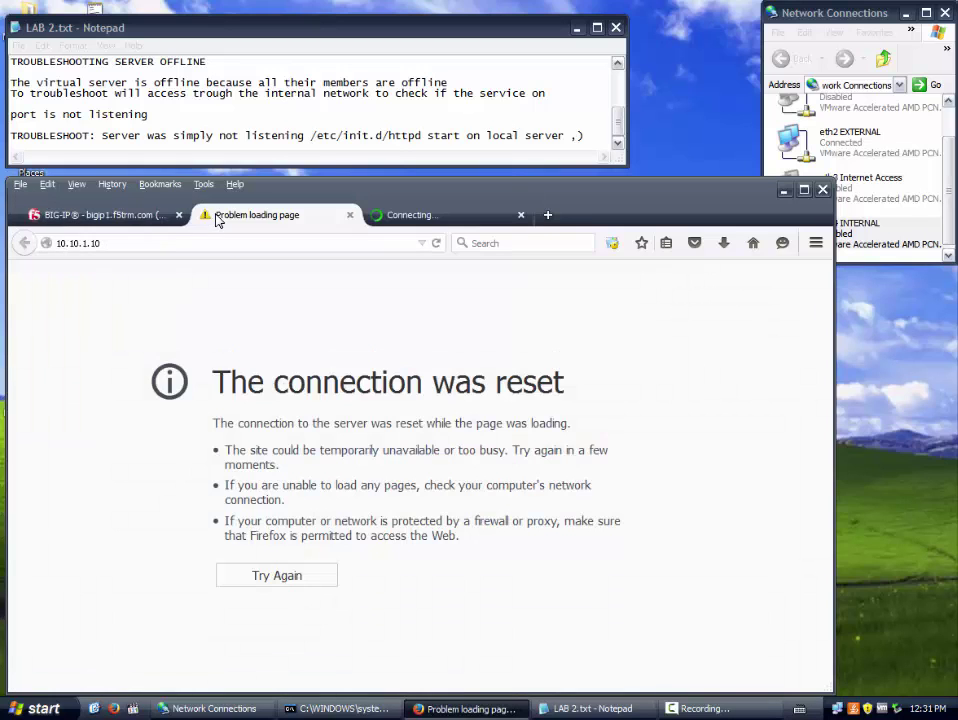
- Go back to the BIG-IP page and open the vs_unsecured properties from the virtual server list
{"action": "left_click", "coordinate": [86, 216]}
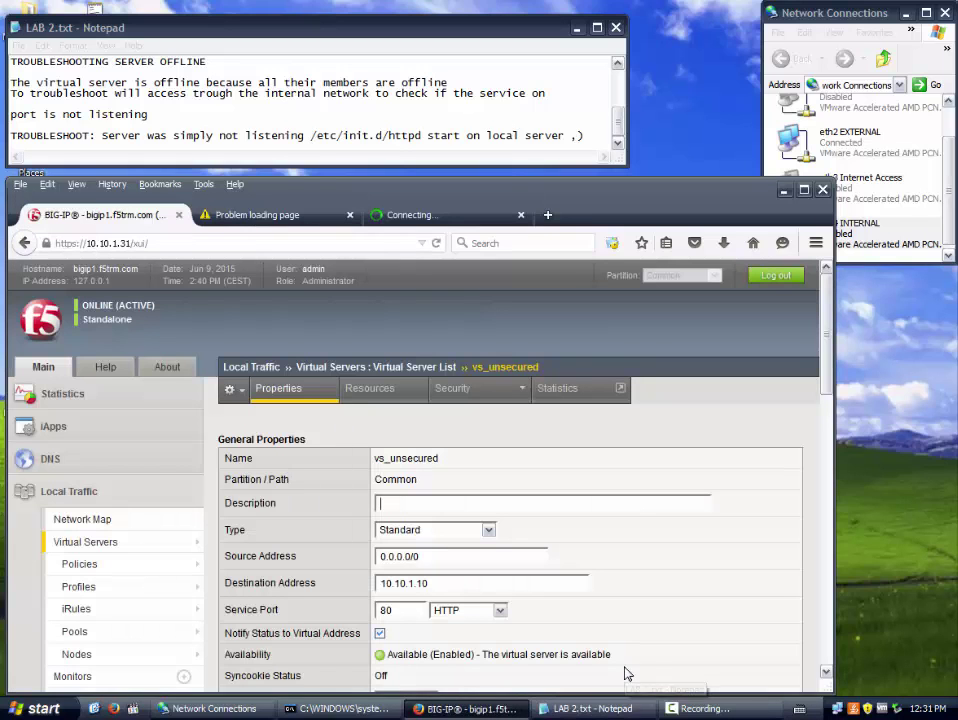
{"action": "left_click", "coordinate": [100, 545]}
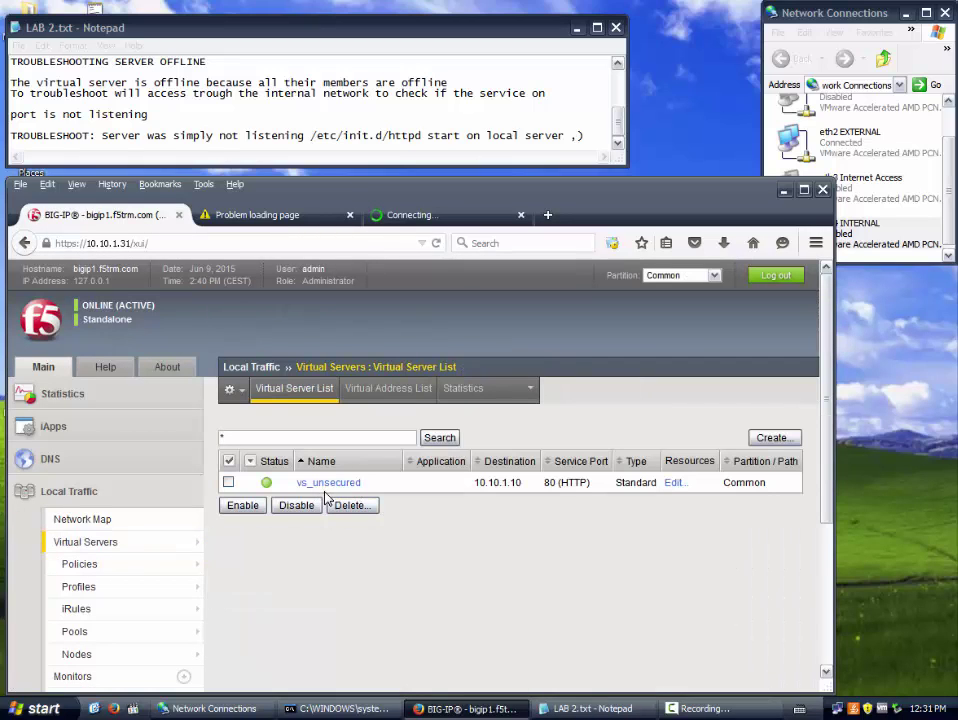
{"action": "left_click", "coordinate": [327, 485]}
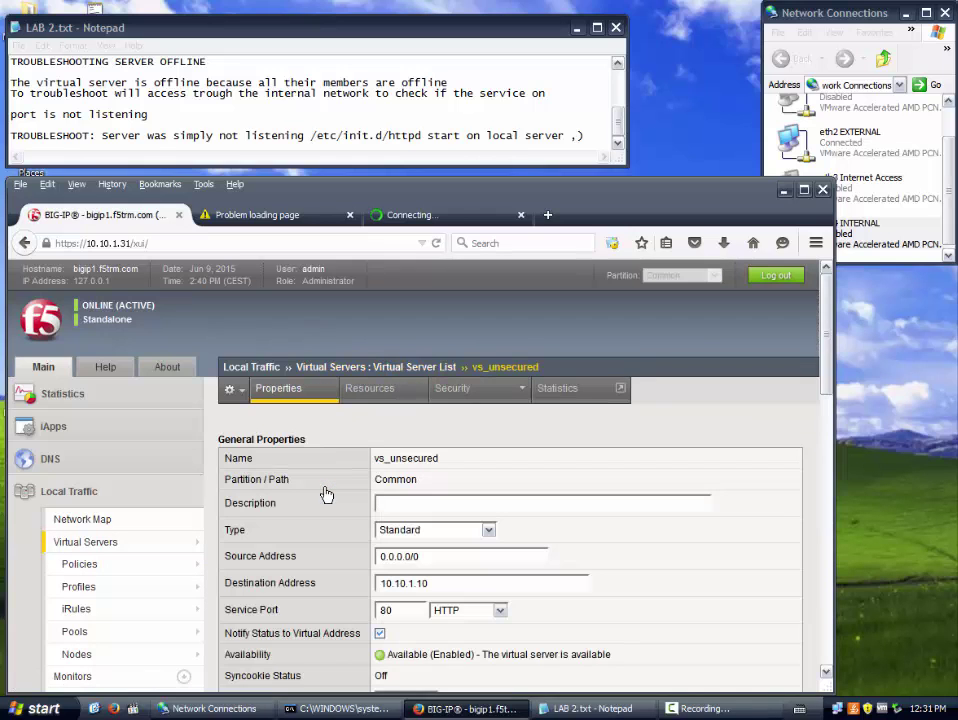
- Set the Source Address Translation of vs_unsecured to Auto Map and update the virtual server
{"action": "scroll", "coordinate": [327, 493], "scroll_direction": "down", "scroll_amount": 3}
{"action": "scroll", "coordinate": [325, 494], "scroll_direction": "down", "scroll_amount": 6}
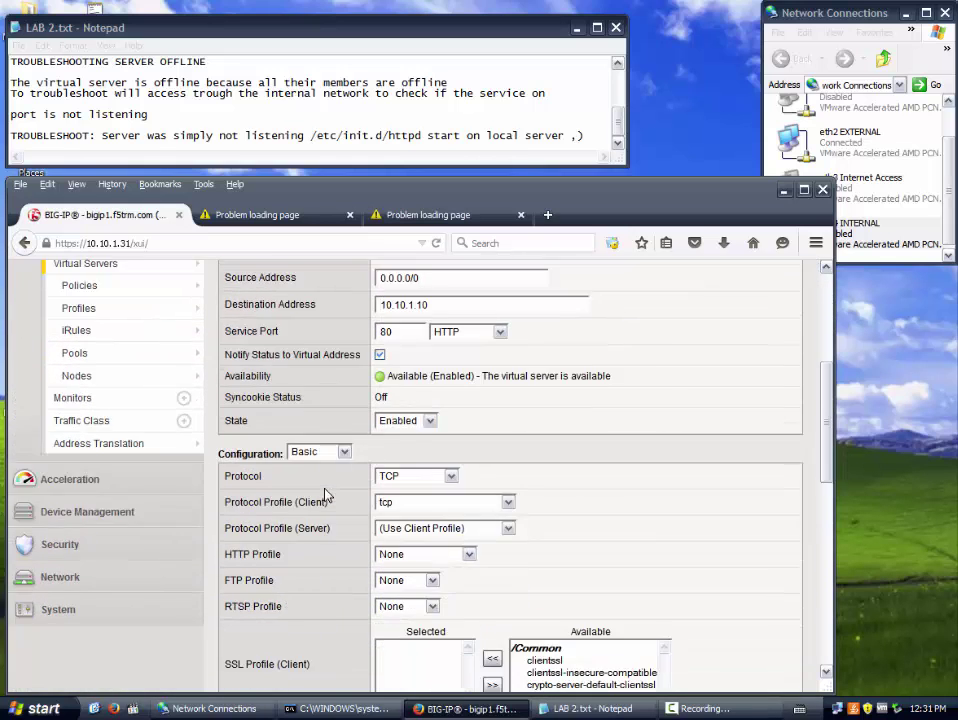
{"action": "scroll", "coordinate": [327, 503], "scroll_direction": "down", "scroll_amount": 4}
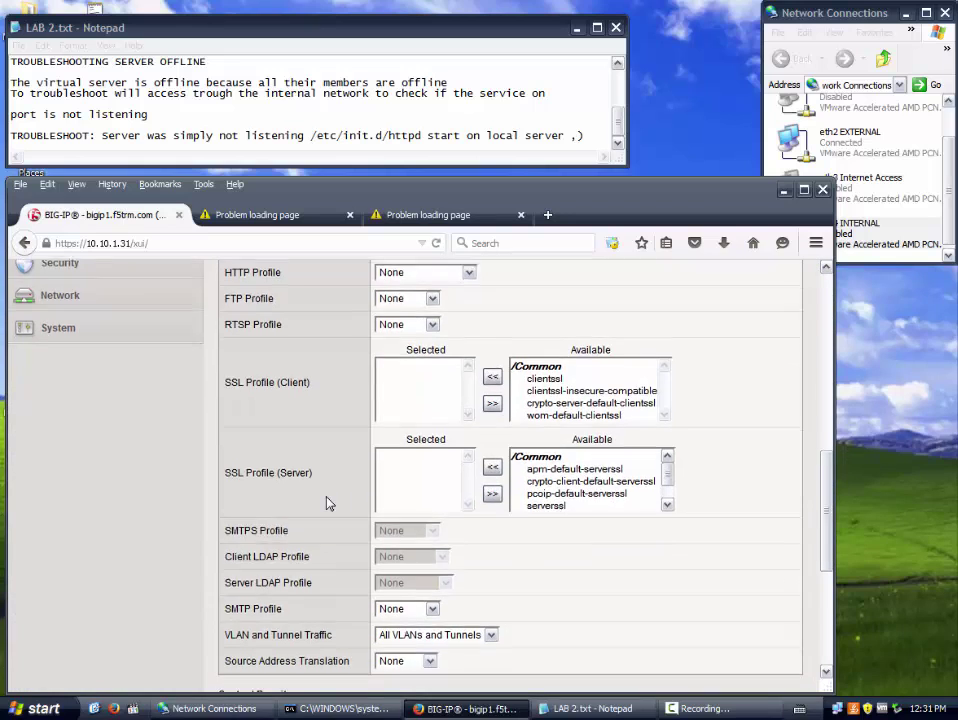
{"action": "scroll", "coordinate": [330, 503], "scroll_direction": "down", "scroll_amount": 1}
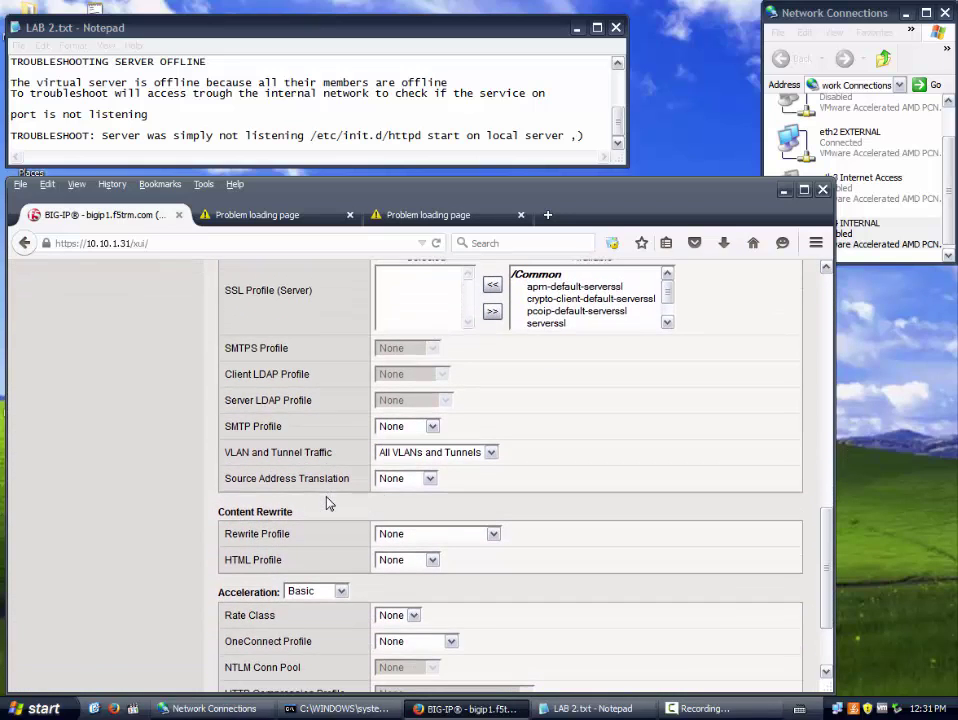
{"action": "left_click", "coordinate": [406, 479]}
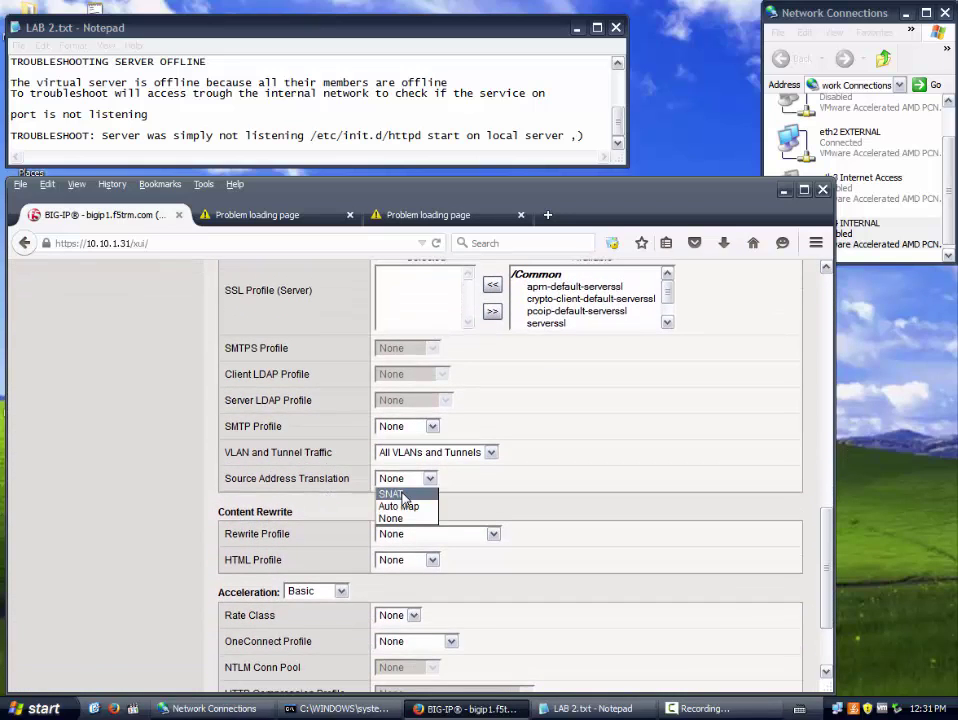
{"action": "left_click", "coordinate": [406, 508]}
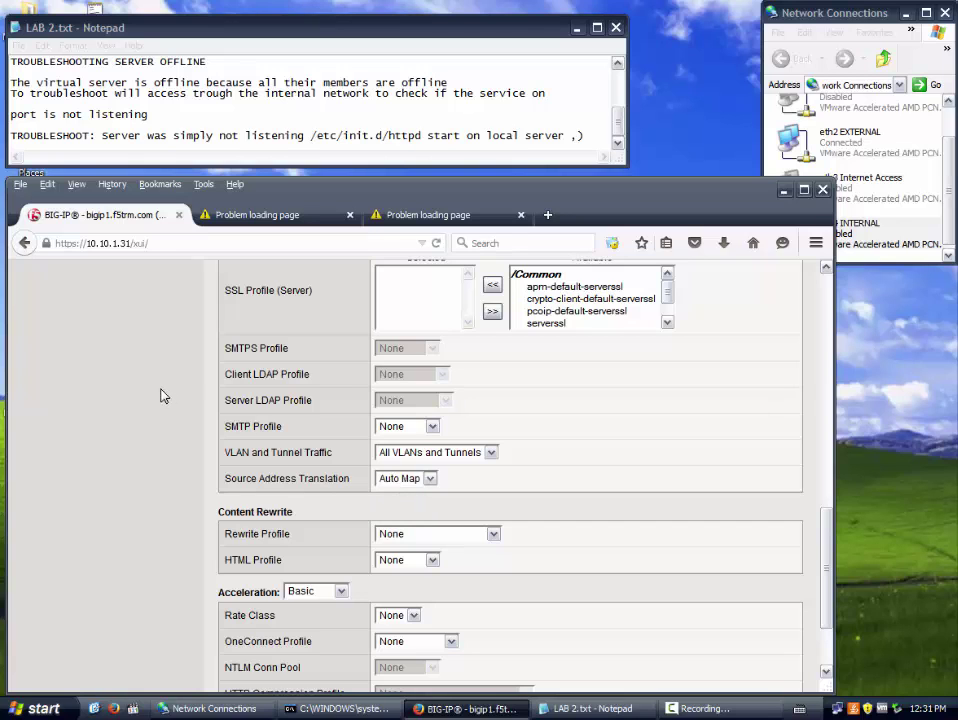
{"action": "scroll", "coordinate": [166, 405], "scroll_direction": "down", "scroll_amount": 3}
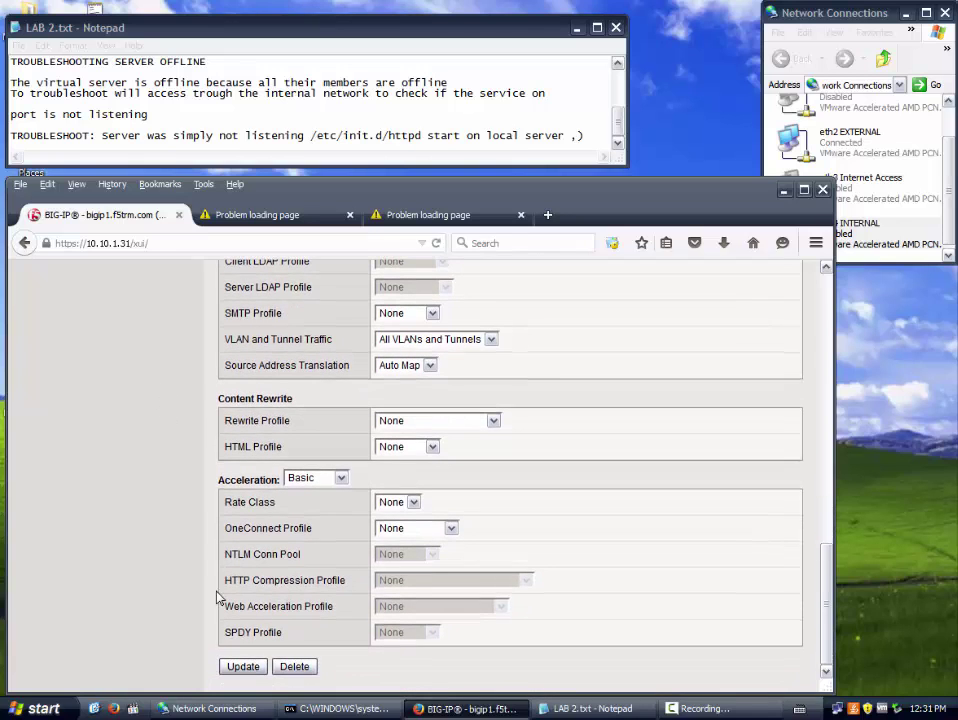
{"action": "left_click", "coordinate": [244, 667]}
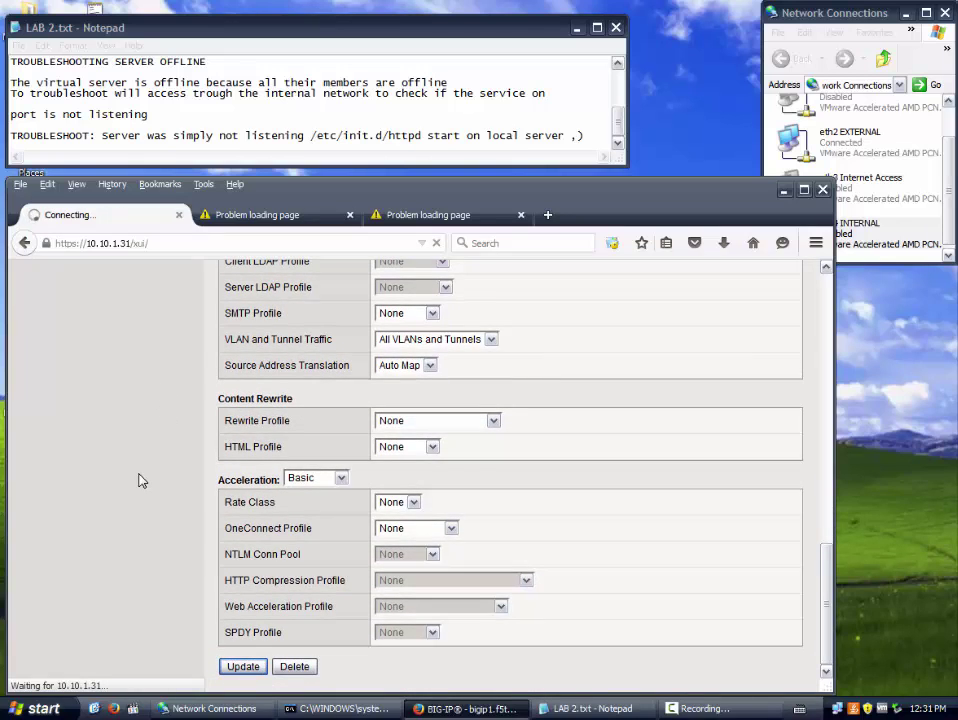
- Switch to the first failed 10.10.1.10 page and reload it to test the virtual server
{"action": "left_click", "coordinate": [270, 220]}
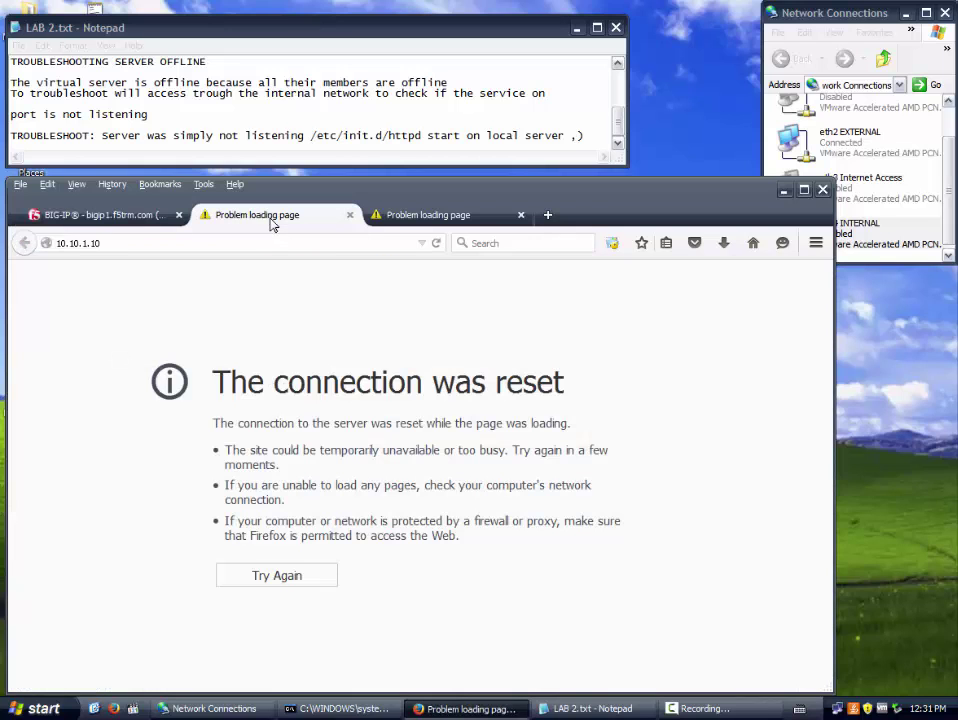
{"action": "left_click", "coordinate": [436, 245]}
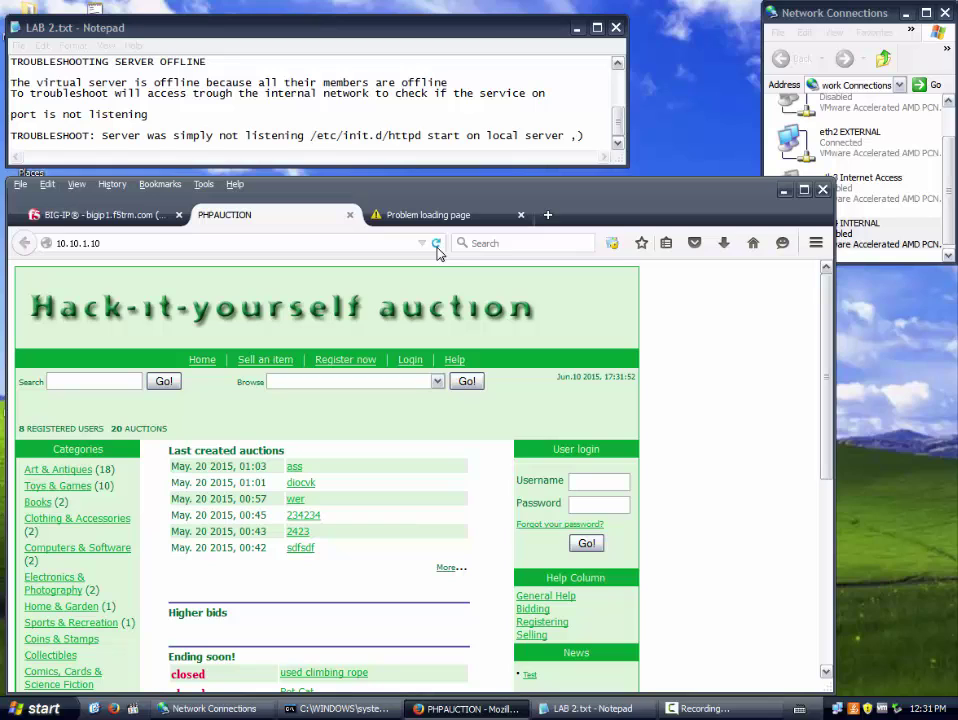
- Add the line "TROUBLSHOOT 2: Virtual server green but unable to access, AUTOMAP was not selected" at the end of the LAB 2.txt notes
{"action": "left_click", "coordinate": [581, 137]}
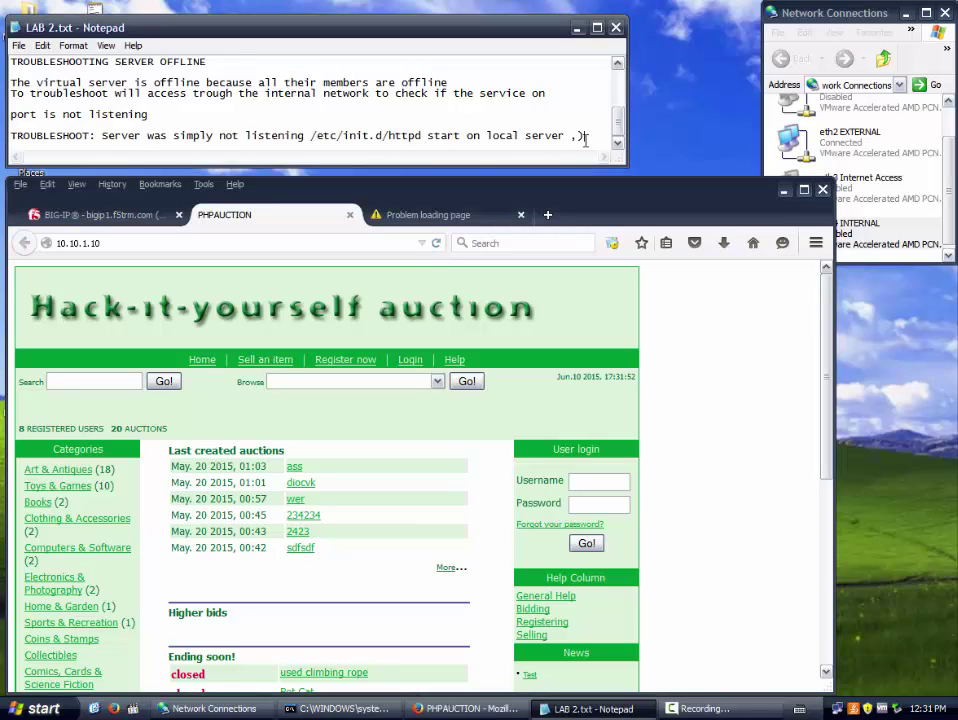
{"action": "key", "text": "Return"}
{"action": "type", "text": "TROUBLSHOO"}
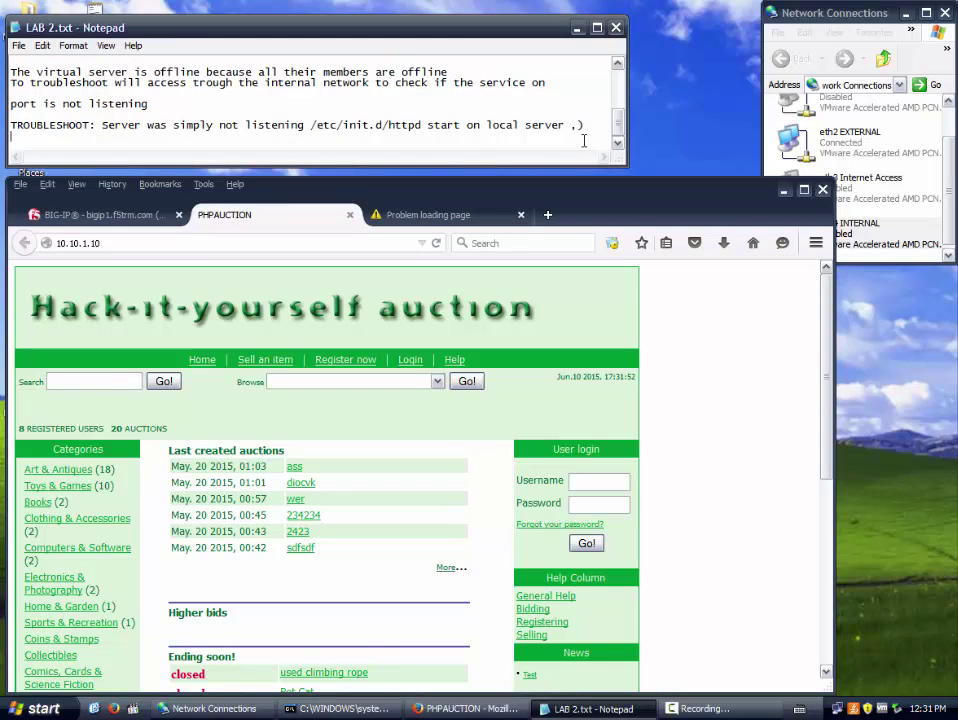
{"action": "type", "text": "T 2: Virtu"}
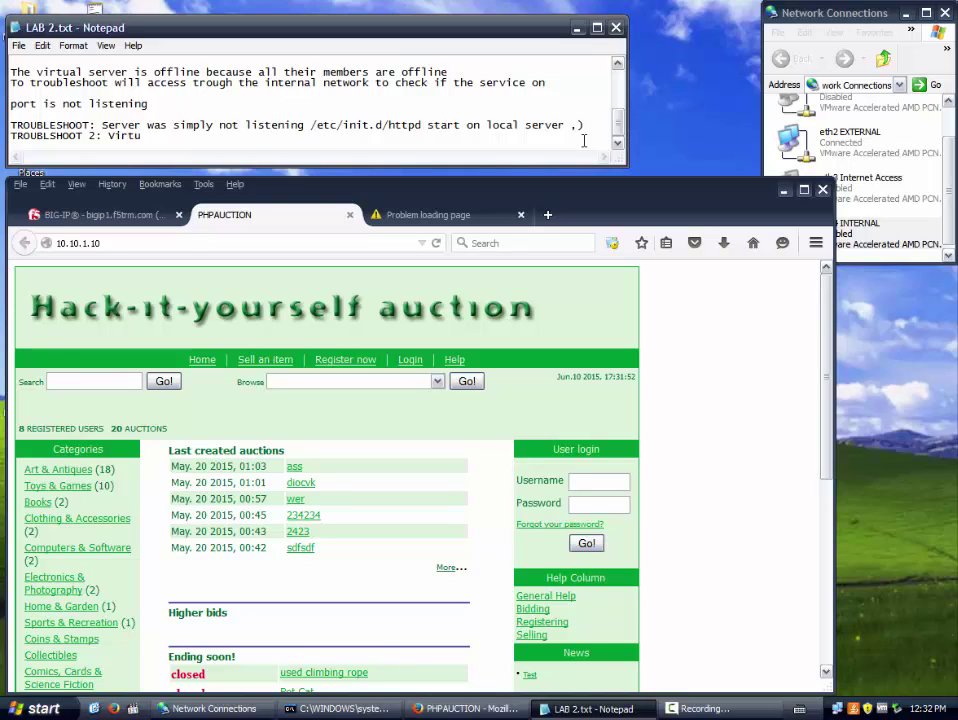
{"action": "type", "text": "al server green but unable to "}
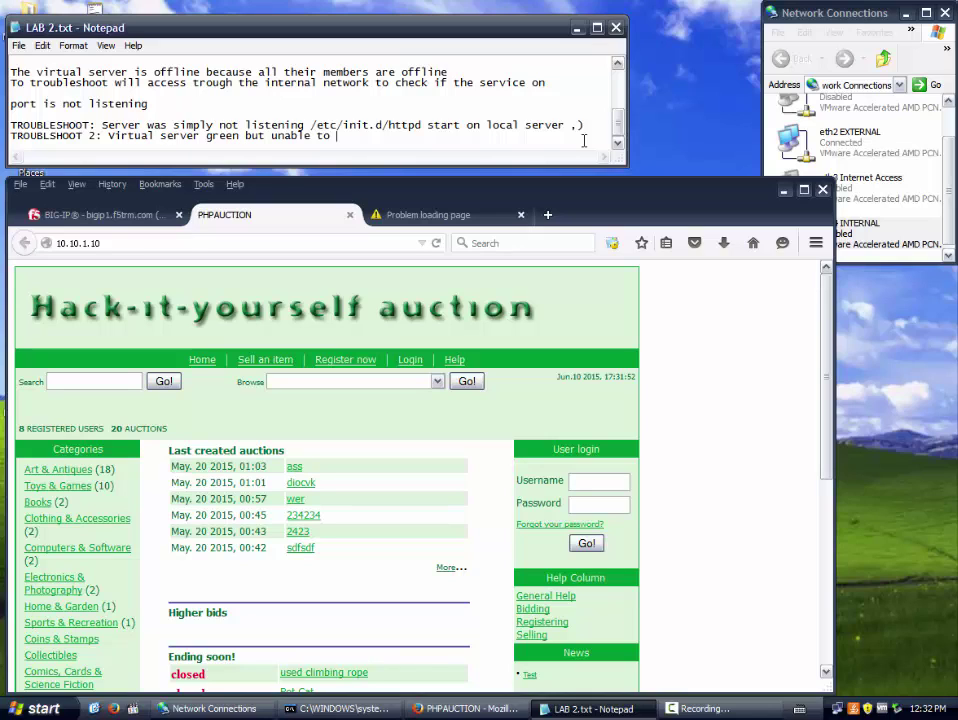
{"action": "type", "text": "accessm"}
{"action": "key", "text": "BackSpace"}
{"action": "key", "text": "BackSpace"}
{"action": "type", "text": ", AUTOMAP"}
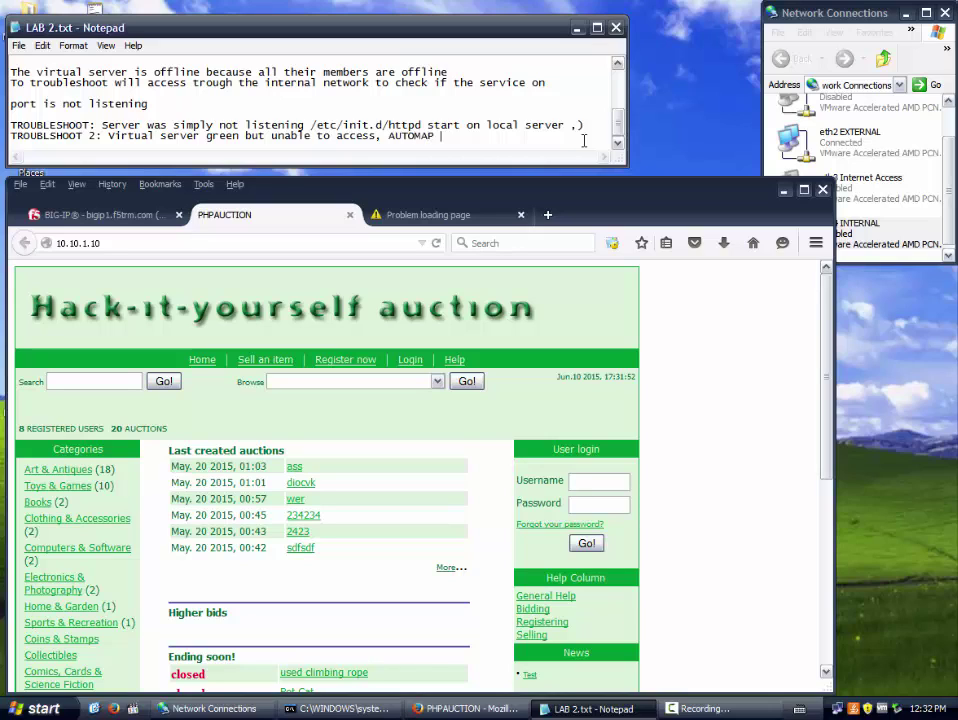
{"action": "type", "text": " was not selected"}
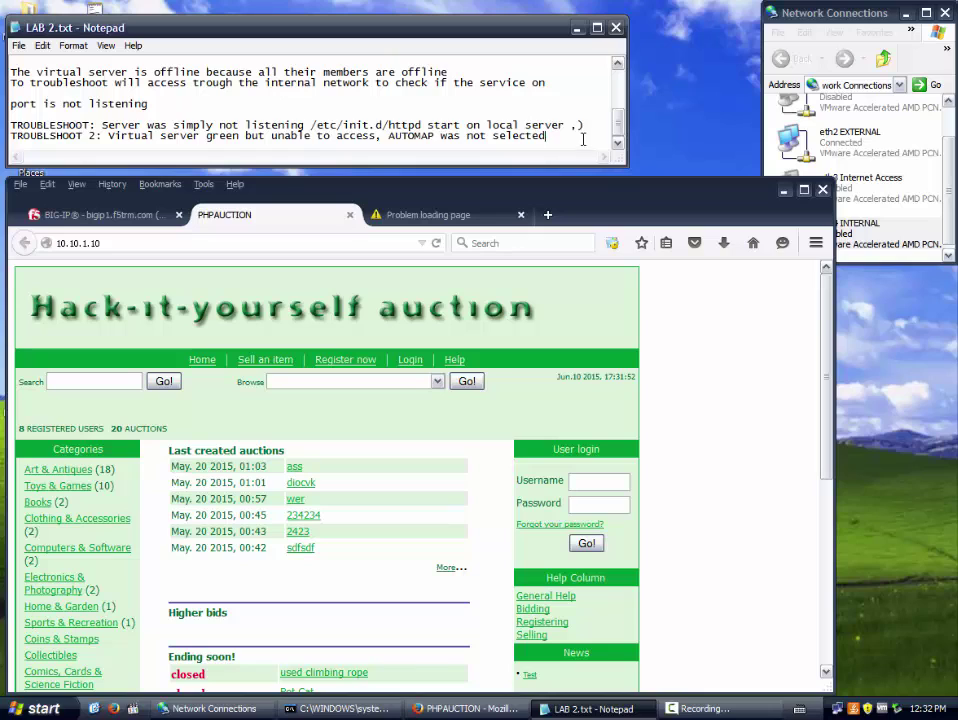
{"action": "left_click", "coordinate": [712, 708]}
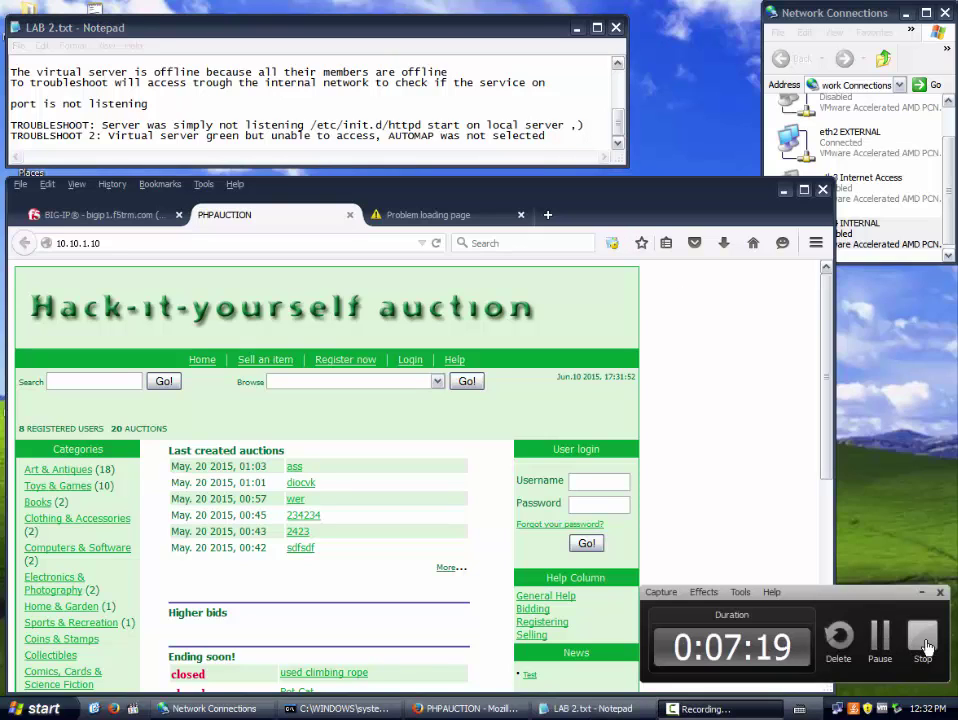